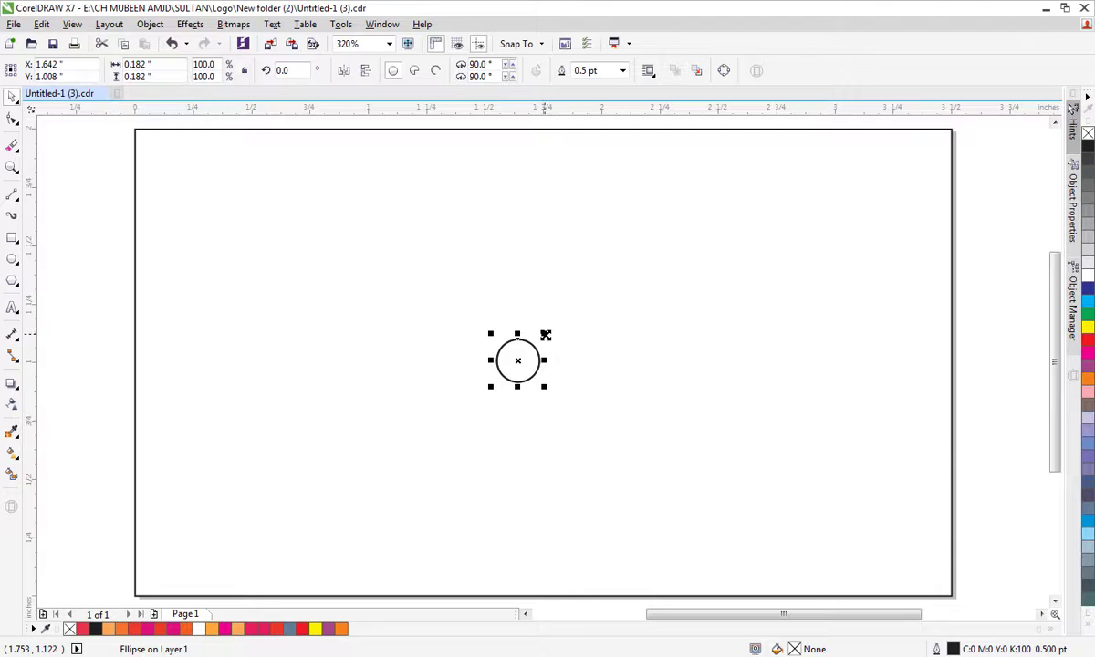
Create a larger concentric copy of the small circle to form a ring.
{"action": "left_click_drag", "start_coordinate": [546, 334], "coordinate": [555, 314]}
{"action": "left_click", "coordinate": [543, 367]}
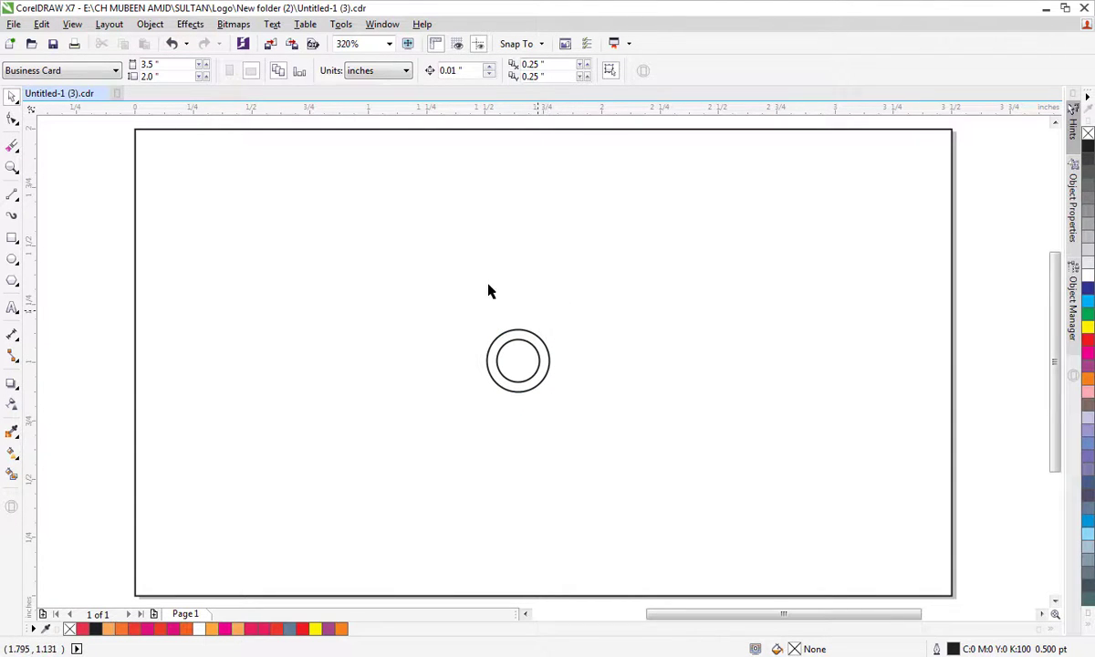
{"action": "key", "text": "z"}
{"action": "left_click_drag", "start_coordinate": [411, 279], "coordinate": [668, 469]}
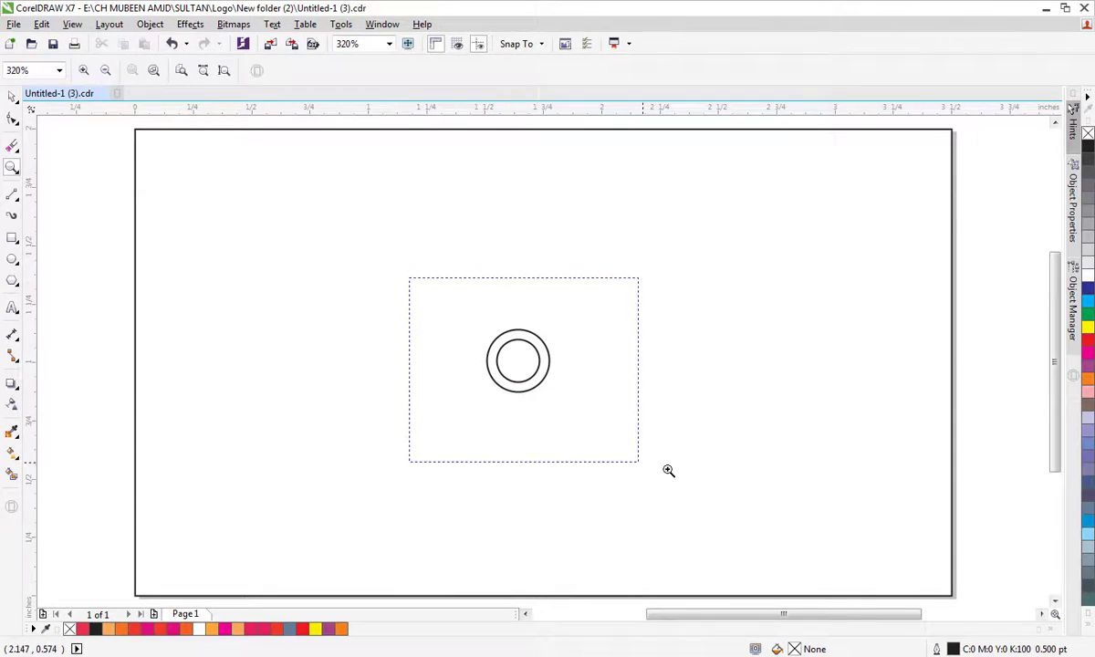
{"action": "key", "text": "Escape"}
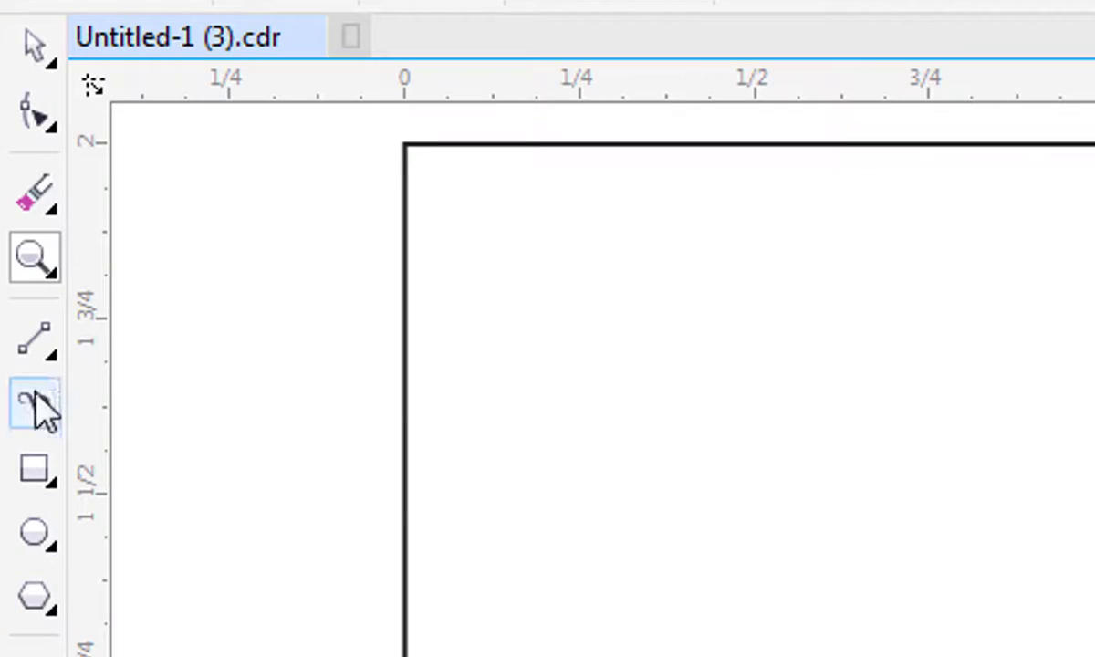
Draw a straight vertical line about 0.864 inches tall in the open area beside the circles.
{"action": "left_click", "coordinate": [35, 340]}
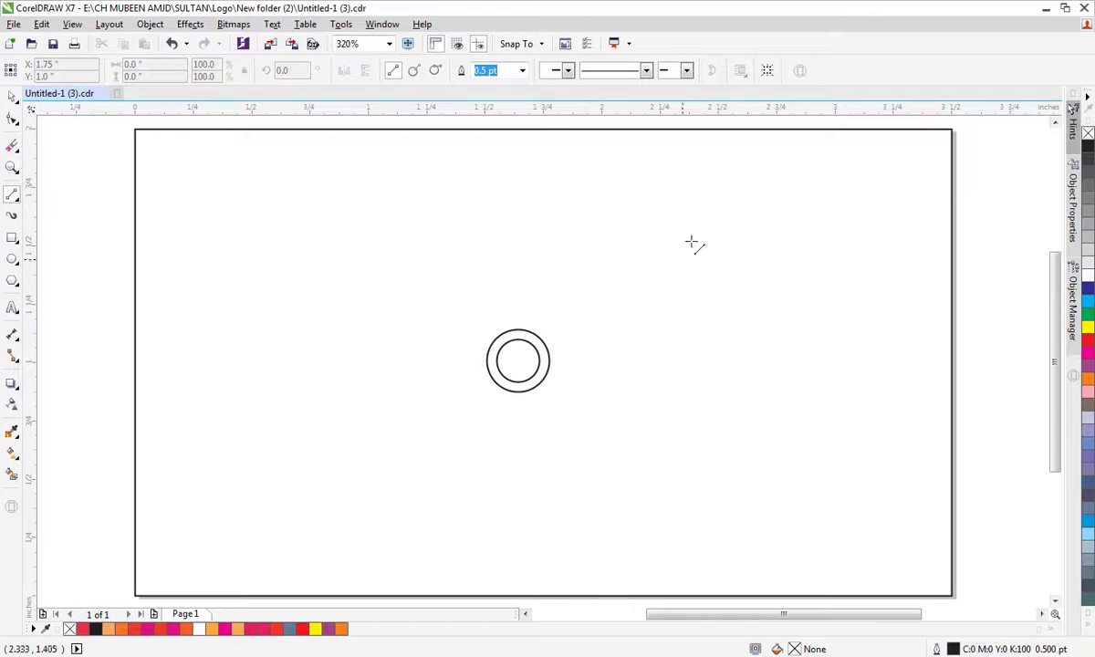
{"action": "left_click", "coordinate": [766, 400]}
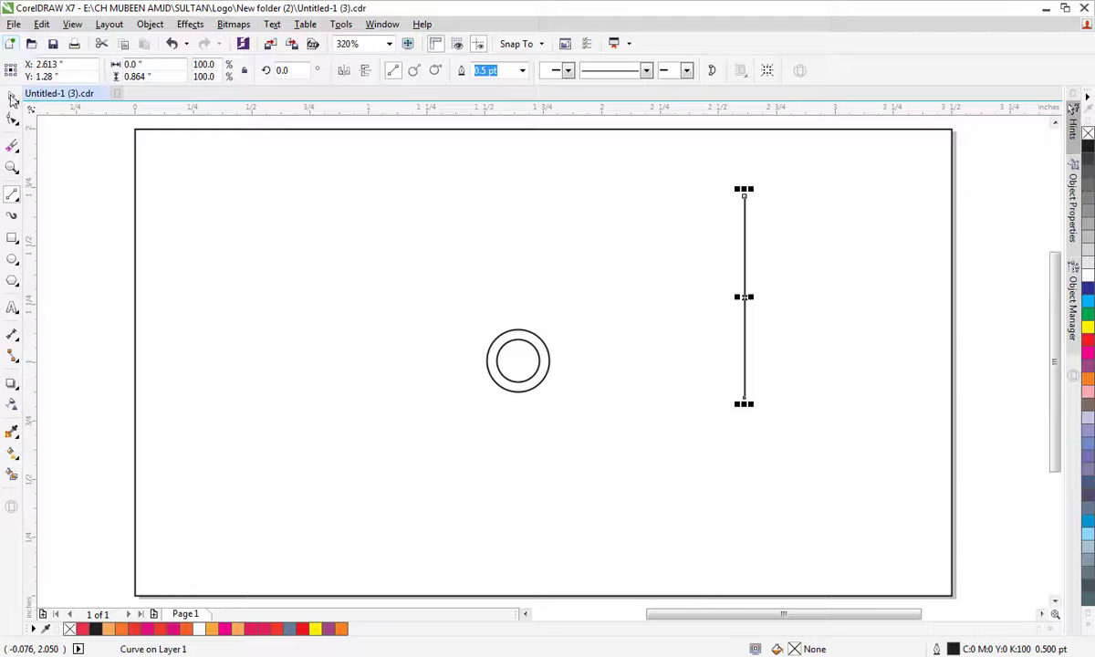
{"action": "left_click", "coordinate": [12, 99]}
{"action": "left_click_drag", "start_coordinate": [637, 169], "coordinate": [803, 416]}
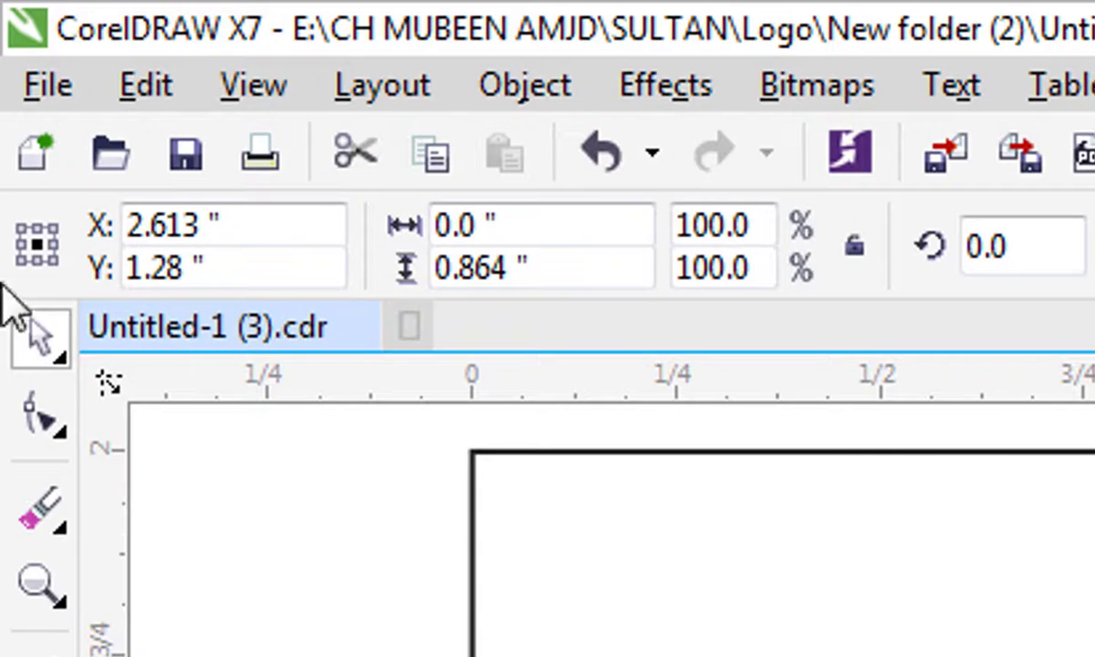
Convert the vertical line to a curve and bend its upper part outward into an S-shape.
{"action": "left_click", "coordinate": [13, 119]}
{"action": "left_click", "coordinate": [746, 196]}
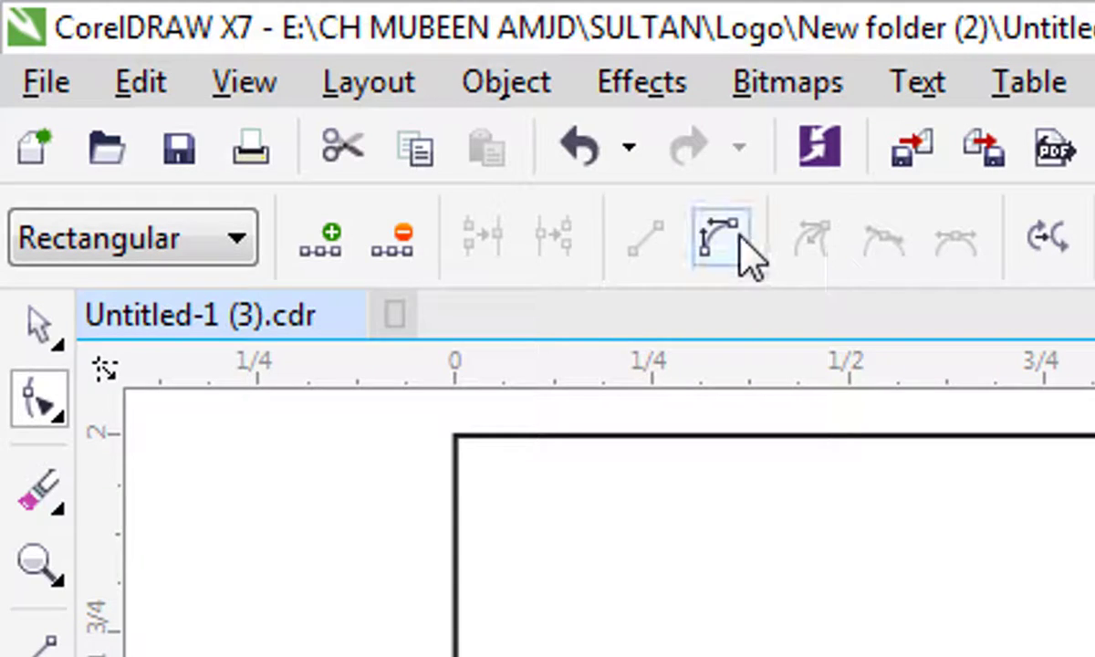
{"action": "left_click", "coordinate": [218, 73]}
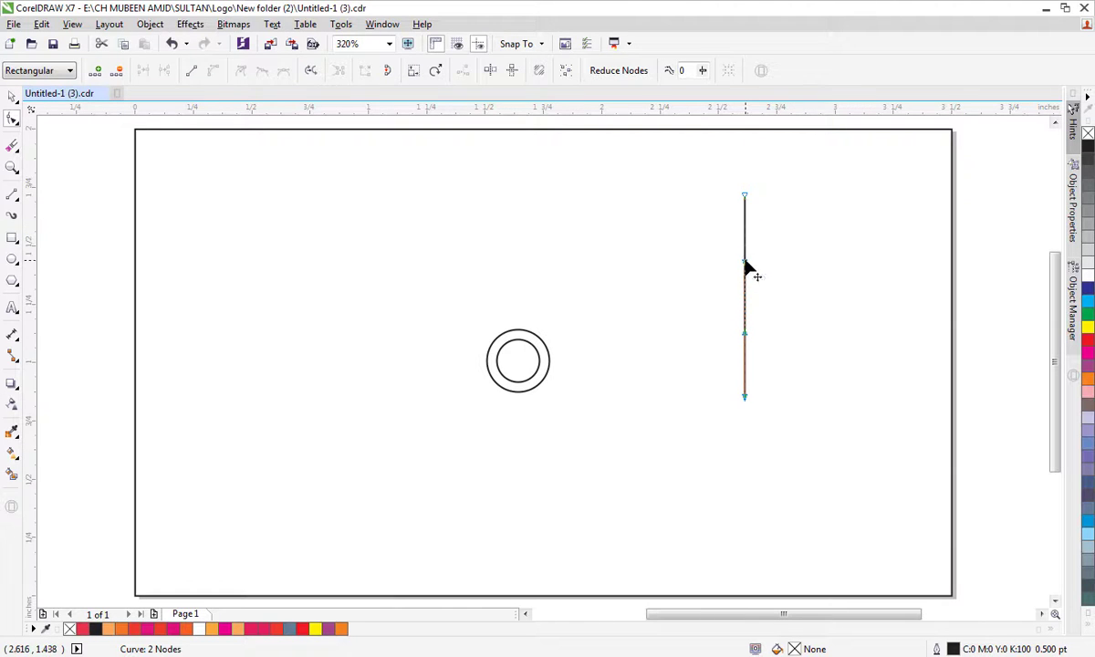
{"action": "left_click_drag", "start_coordinate": [746, 264], "coordinate": [808, 258]}
{"action": "left_click", "coordinate": [12, 96]}
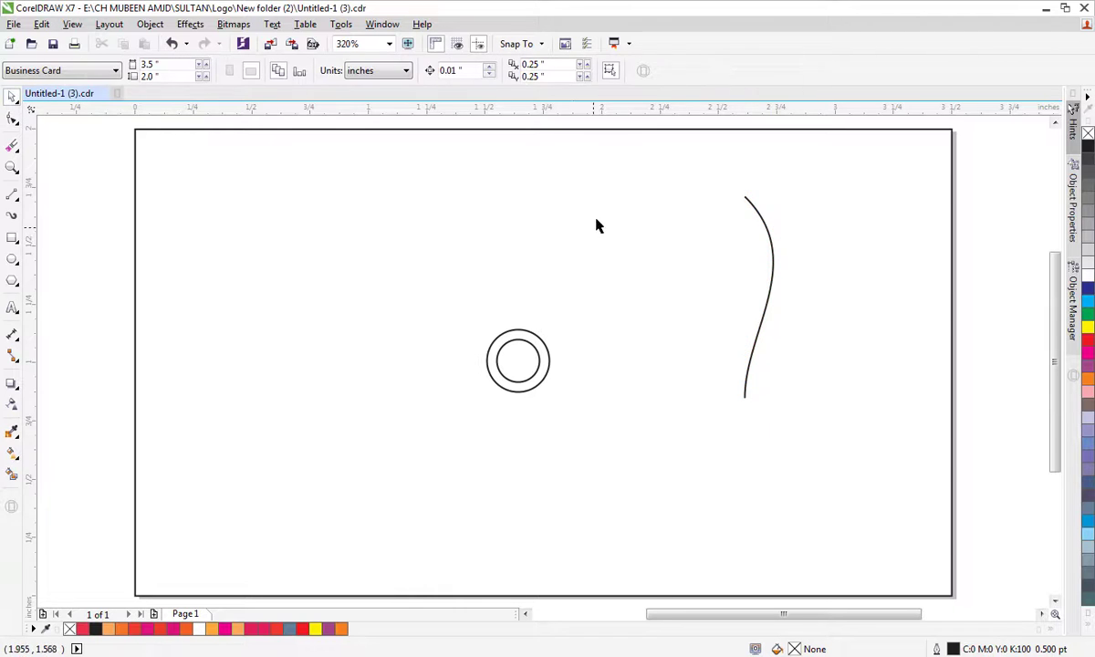
Create a mirrored copy of the S-curve and align its ends with the original to form a leaf outline.
{"action": "left_click_drag", "start_coordinate": [619, 183], "coordinate": [790, 416]}
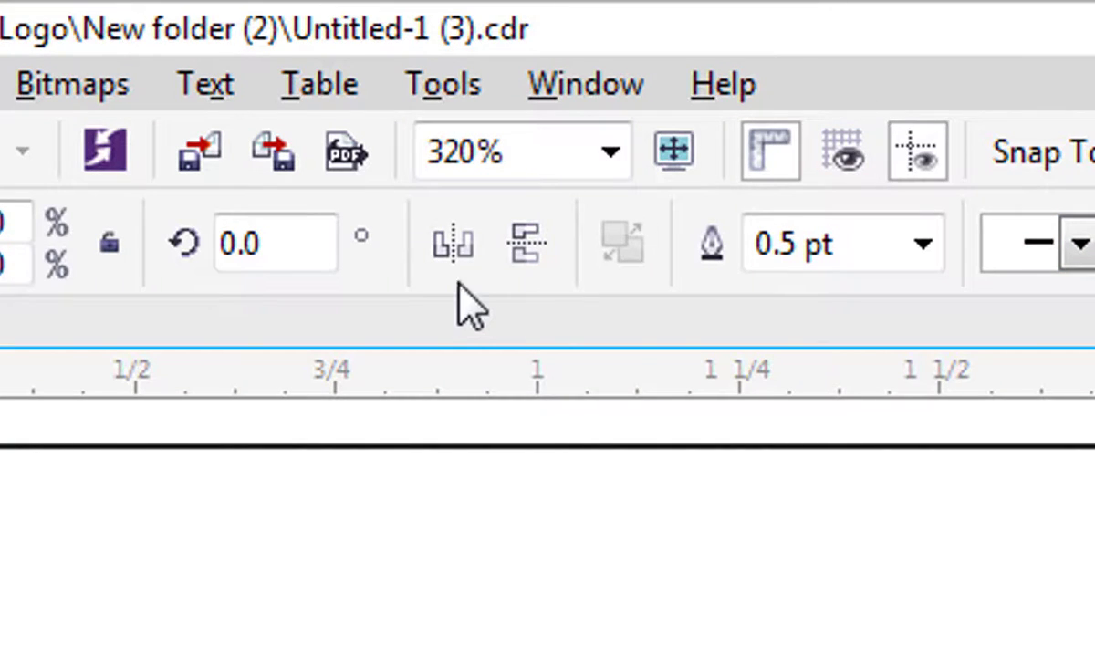
{"action": "left_click", "coordinate": [450, 245]}
{"action": "left_click_drag", "start_coordinate": [773, 201], "coordinate": [746, 195]}
{"action": "left_click", "coordinate": [808, 335]}
Scale both leaf curves down together to about 0.243 by 0.629 inches and keep them beside the circles.
{"action": "left_click_drag", "start_coordinate": [817, 134], "coordinate": [694, 450]}
{"action": "left_click_drag", "start_coordinate": [745, 402], "coordinate": [677, 409]}
{"action": "left_click", "coordinate": [765, 259]}
{"action": "left_click", "coordinate": [728, 306]}
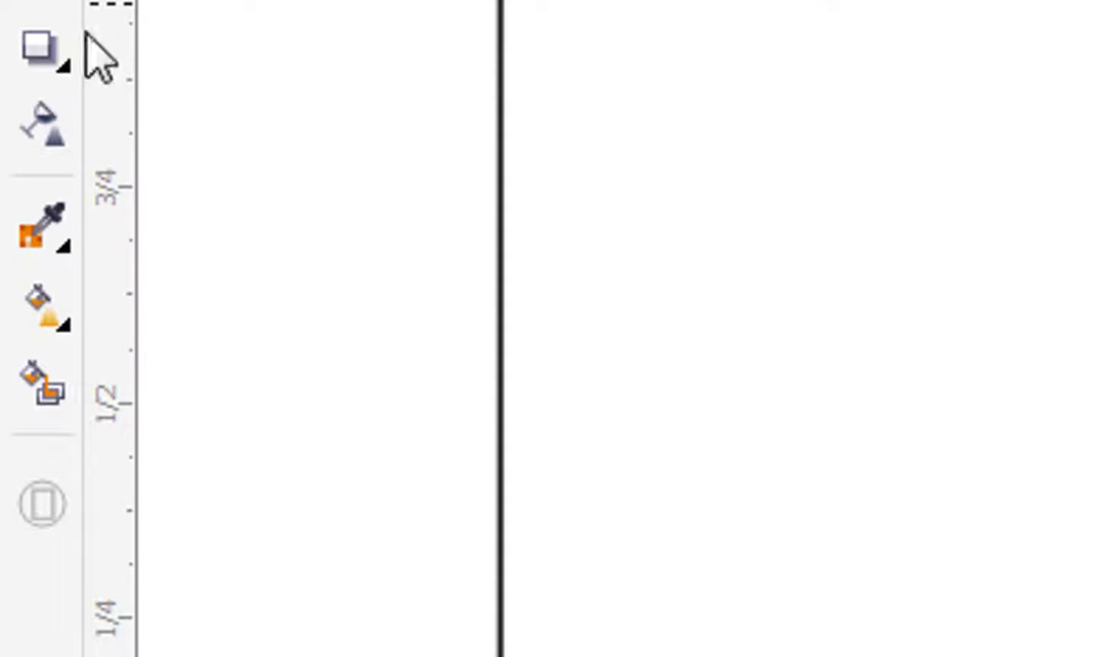
Smart Fill the area enclosed by the two curves with slate blue (C40 M20 Y0 K40) and a 0.5 pt black outline.
{"action": "left_click", "coordinate": [12, 475]}
{"action": "left_click", "coordinate": [698, 409]}
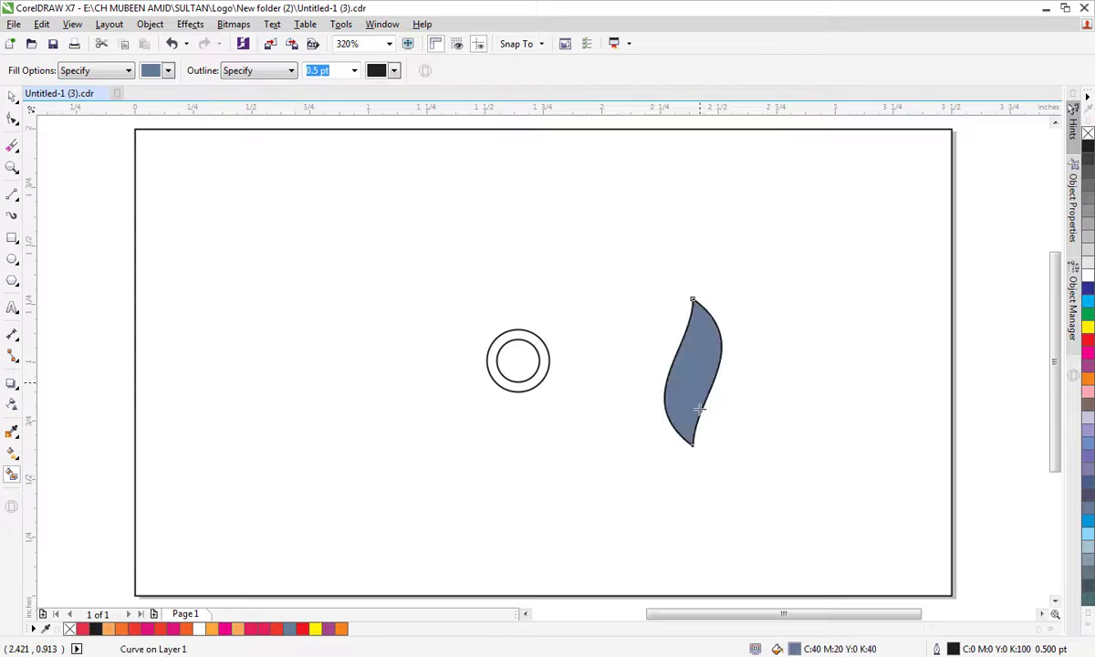
{"action": "left_click", "coordinate": [14, 96]}
{"action": "left_click", "coordinate": [360, 277]}
Move the filled leaf off its construction curves, delete those curves, and bring the leaf closer to the circles.
{"action": "left_click_drag", "start_coordinate": [704, 363], "coordinate": [827, 362]}
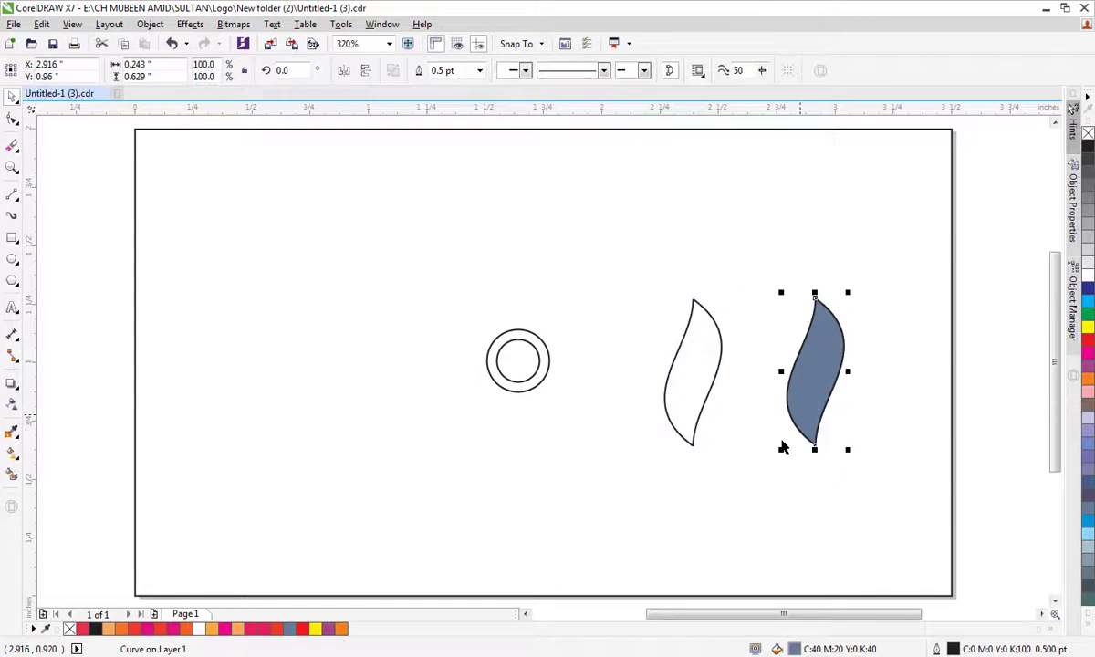
{"action": "left_click", "coordinate": [750, 473]}
{"action": "left_click_drag", "start_coordinate": [630, 244], "coordinate": [721, 469]}
{"action": "left_click_drag", "start_coordinate": [671, 394], "coordinate": [638, 316]}
{"action": "left_click", "coordinate": [699, 423]}
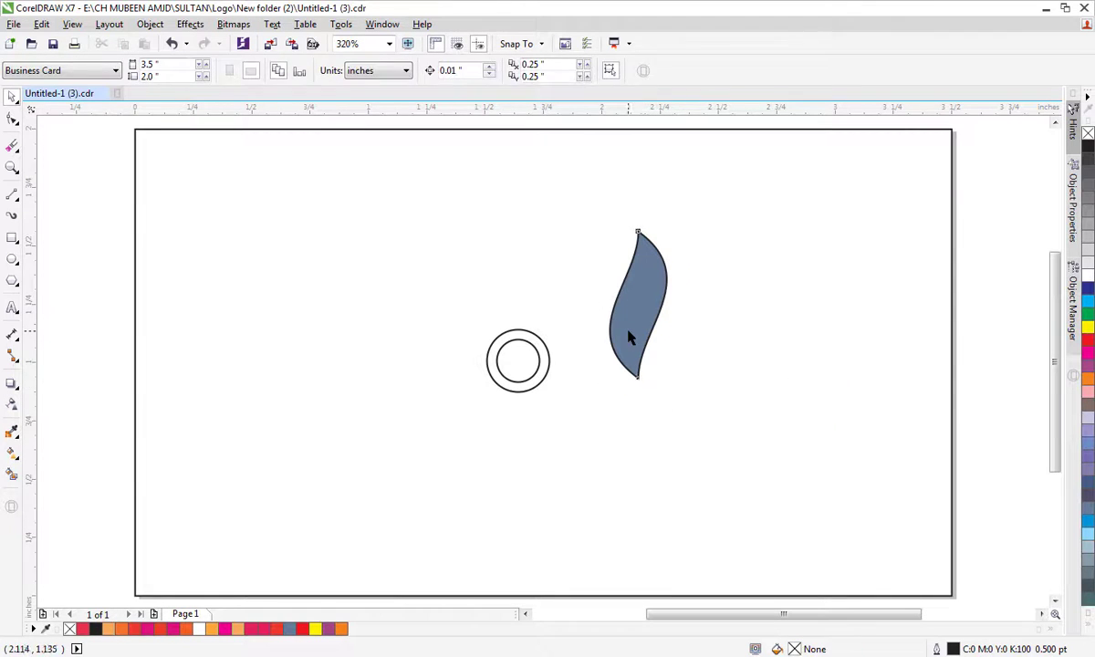
Mirror the filled leaf horizontally and place its lower tip on the rightmost point of the outer circle.
{"action": "left_click", "coordinate": [628, 336]}
{"action": "left_click", "coordinate": [660, 355]}
{"action": "left_click", "coordinate": [640, 316]}
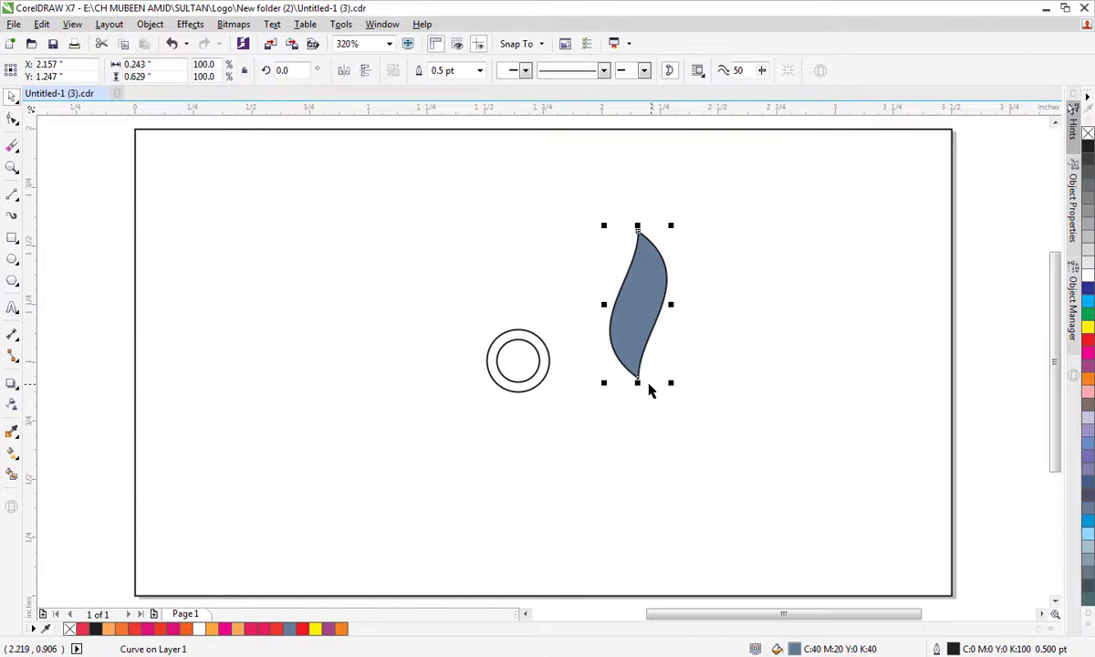
{"action": "left_click_drag", "start_coordinate": [637, 378], "coordinate": [578, 376]}
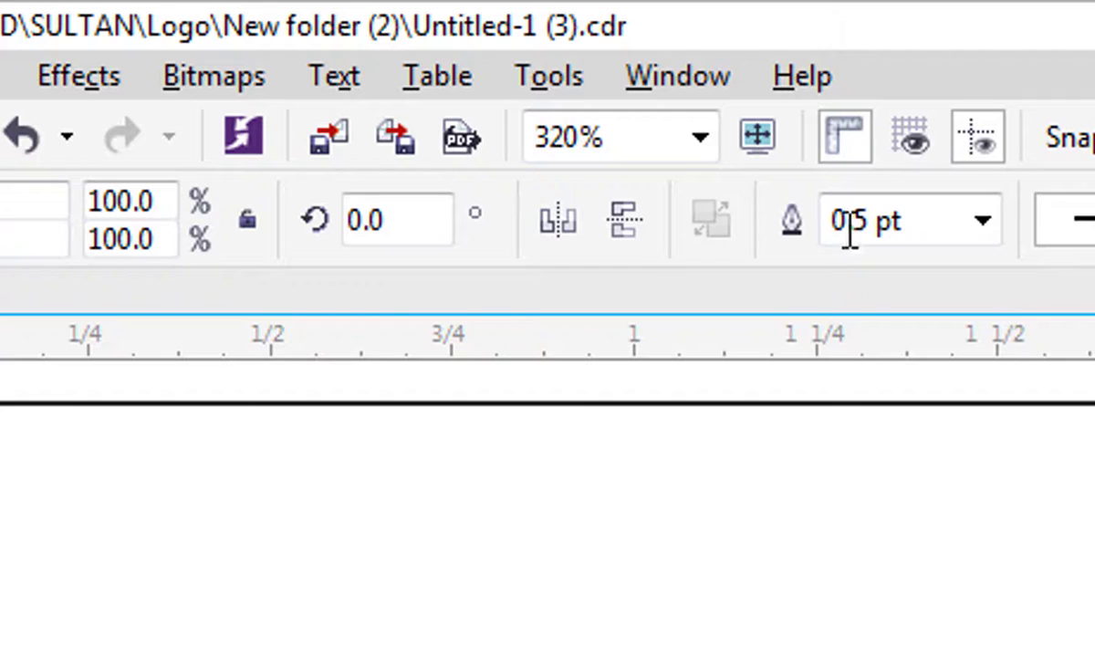
{"action": "left_click", "coordinate": [558, 220]}
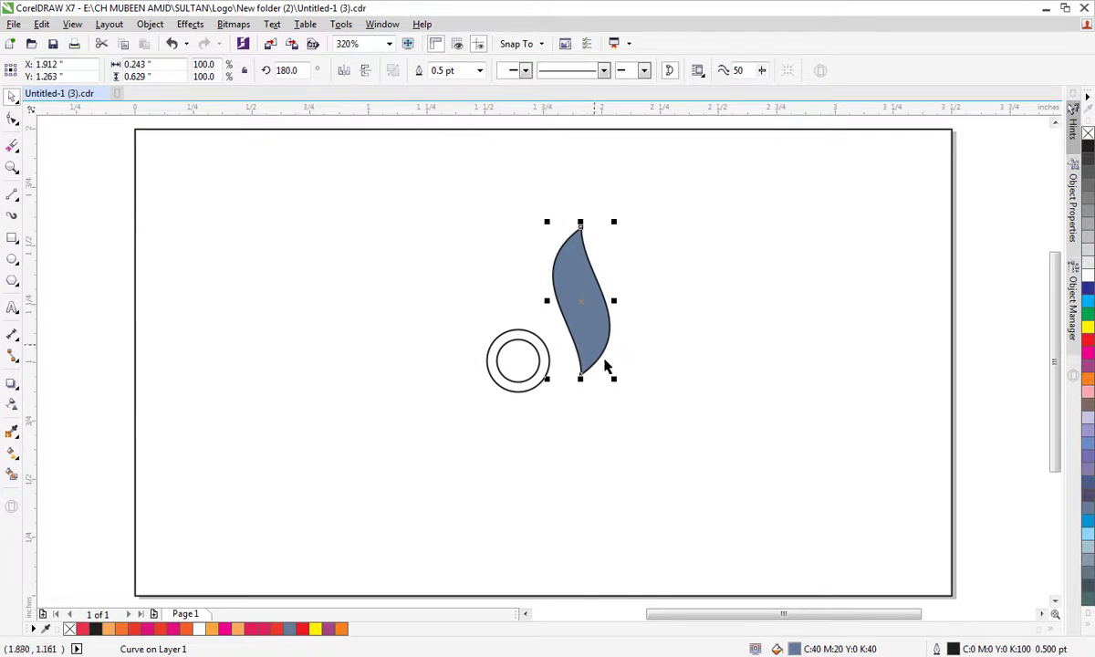
{"action": "left_click_drag", "start_coordinate": [581, 374], "coordinate": [549, 366]}
{"action": "left_click", "coordinate": [563, 408]}
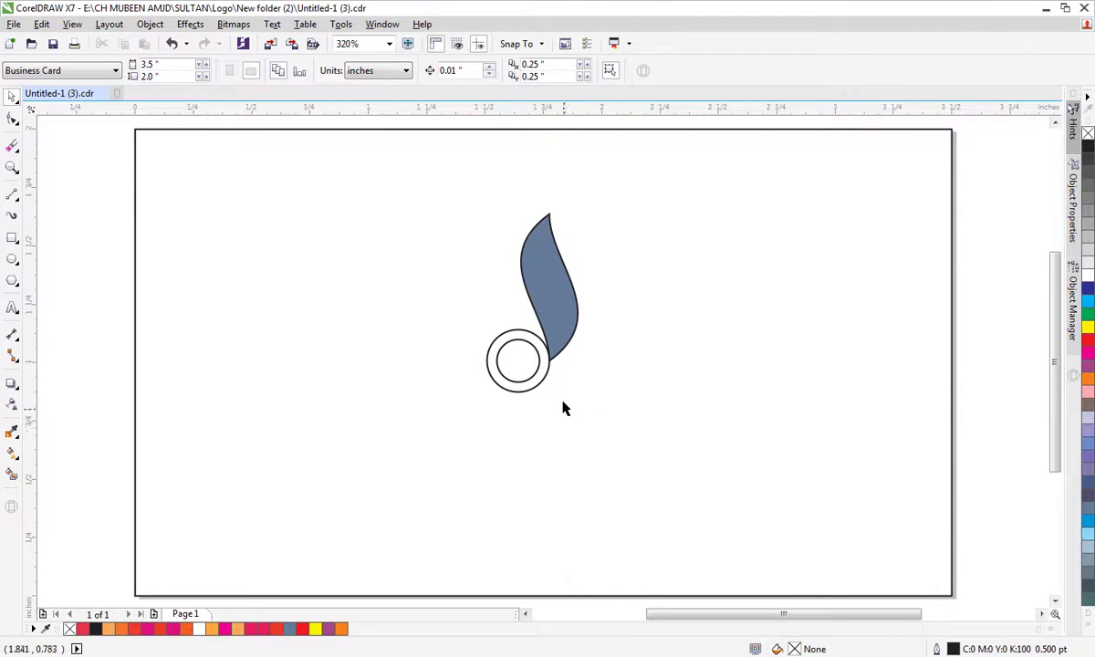
Shift the leaf slightly and snap its lower tip back onto the outer circle's rightmost point.
{"action": "left_click", "coordinate": [564, 351]}
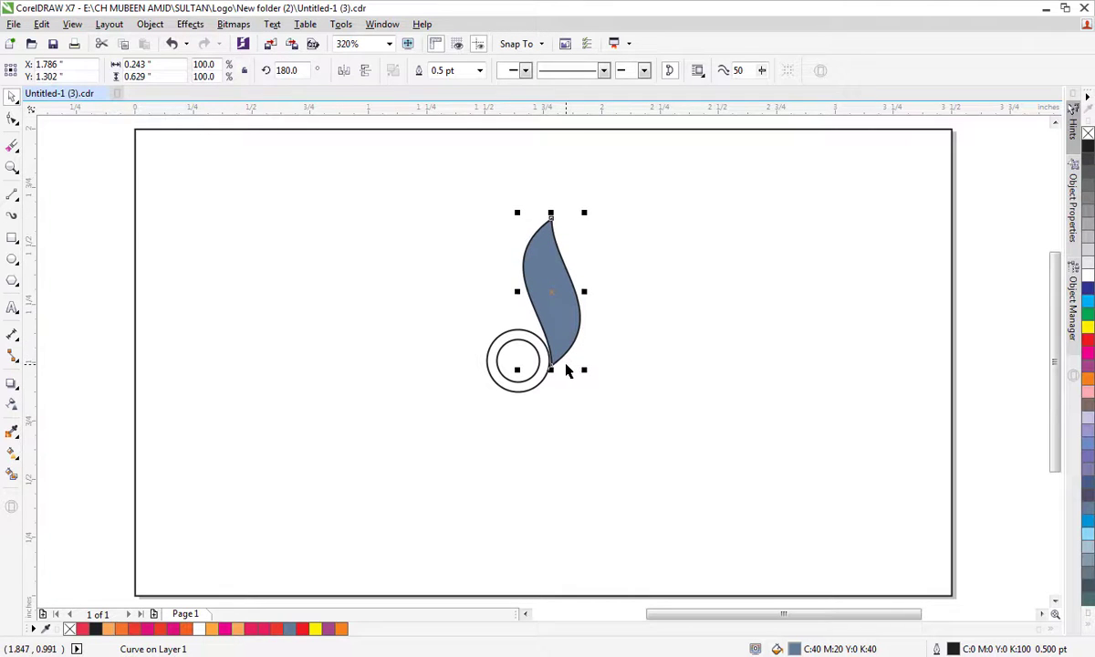
{"action": "left_click", "coordinate": [590, 421]}
{"action": "left_click", "coordinate": [563, 360]}
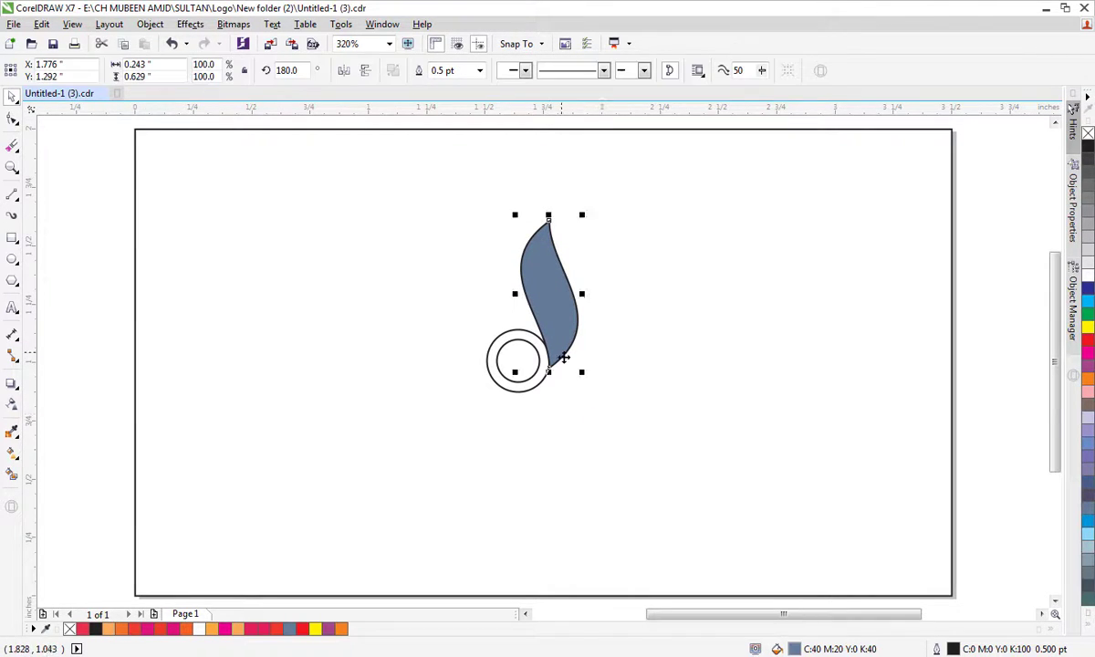
{"action": "left_click", "coordinate": [552, 384]}
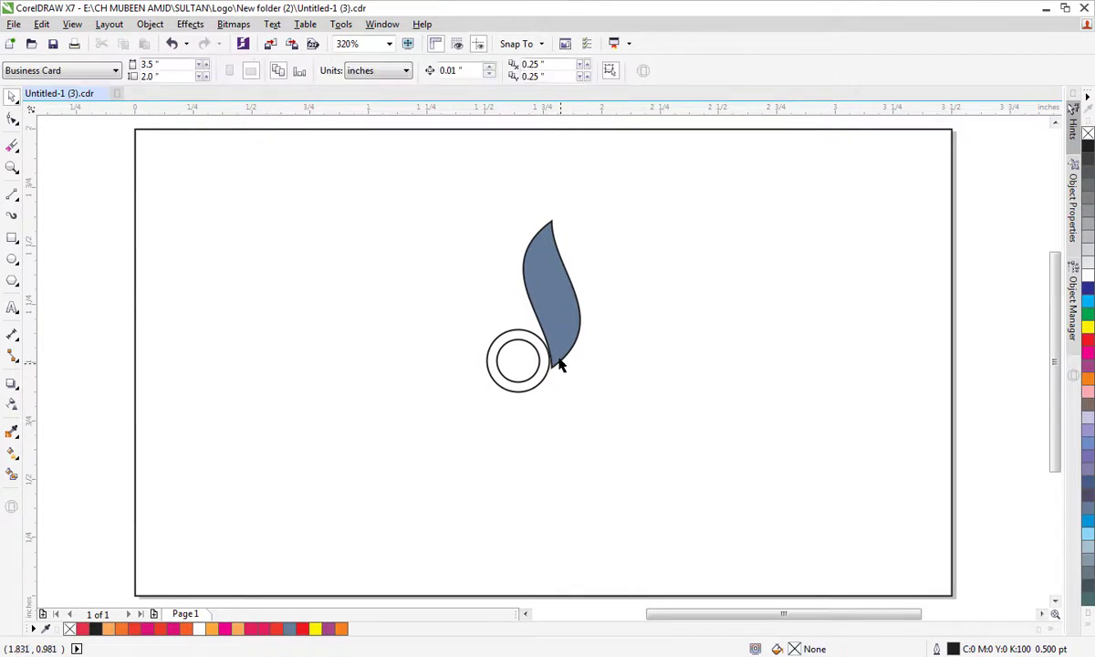
{"action": "left_click", "coordinate": [557, 360]}
{"action": "mouse_move", "coordinate": [558, 359]}
{"action": "left_mouse_down"}
{"action": "mouse_move", "coordinate": [596, 374]}
{"action": "mouse_move", "coordinate": [550, 364]}
{"action": "left_mouse_up"}
{"action": "left_click", "coordinate": [590, 432]}
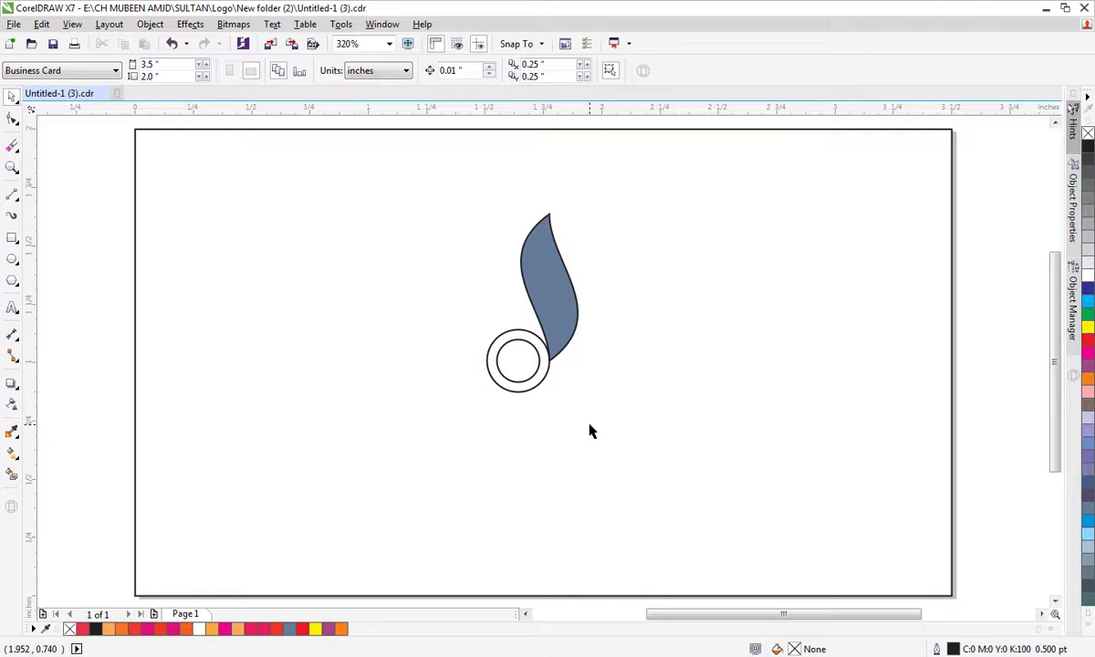
Duplicate the filled leaf in place.
{"action": "left_click", "coordinate": [550, 309]}
{"action": "key", "text": "plus"}
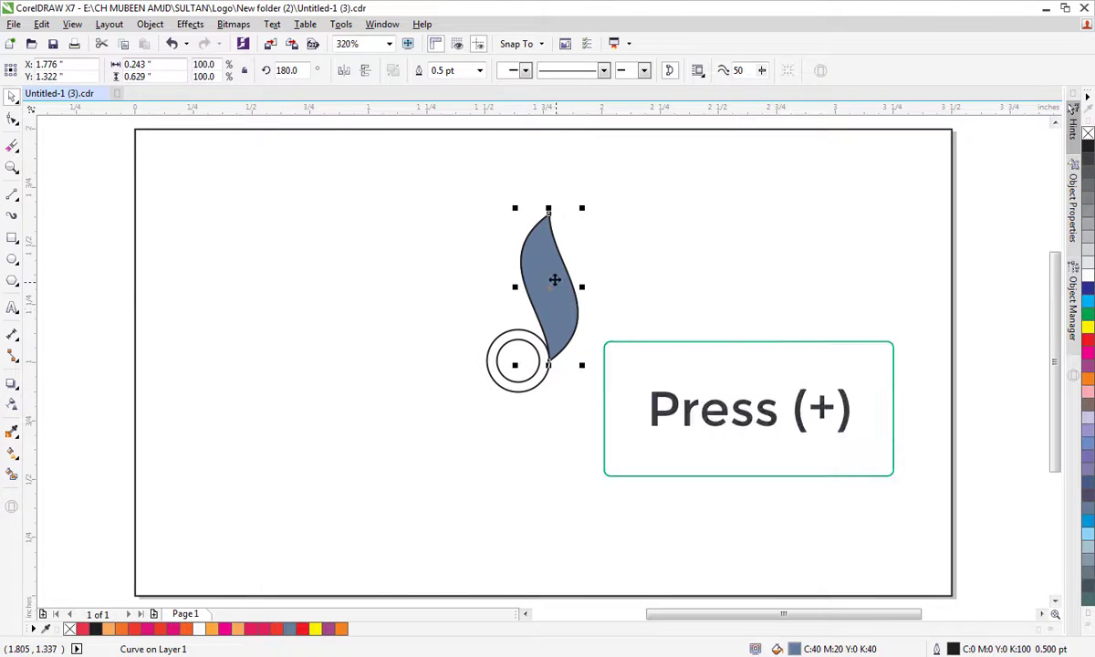
{"action": "left_click", "coordinate": [563, 285]}
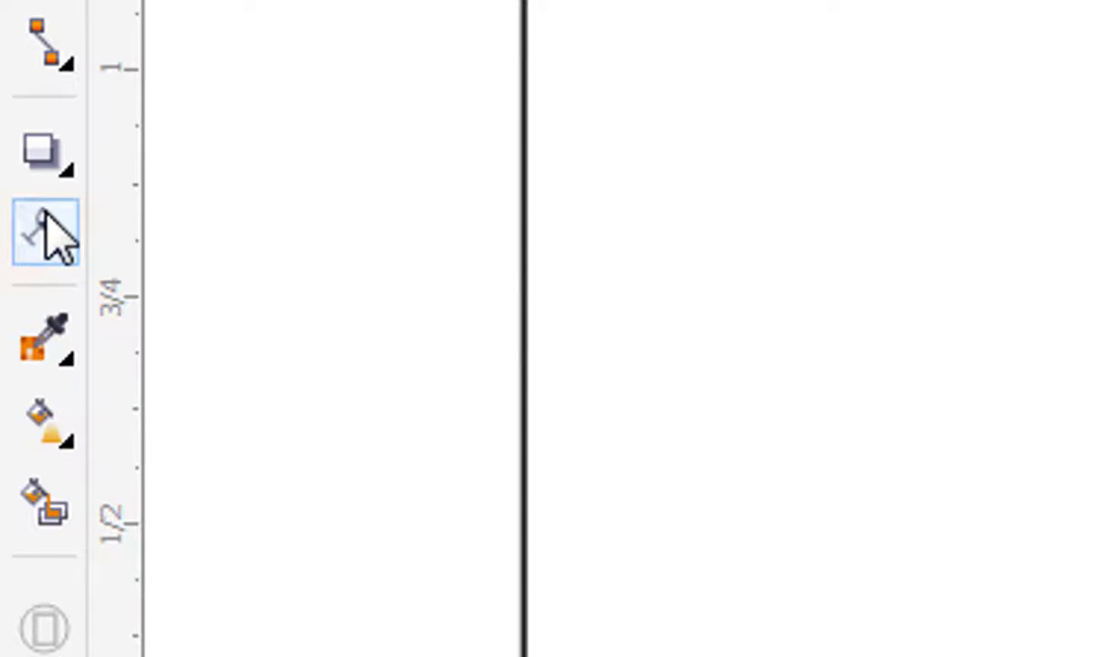
Apply a light uniform transparency to the duplicate leaf.
{"action": "left_click", "coordinate": [13, 404]}
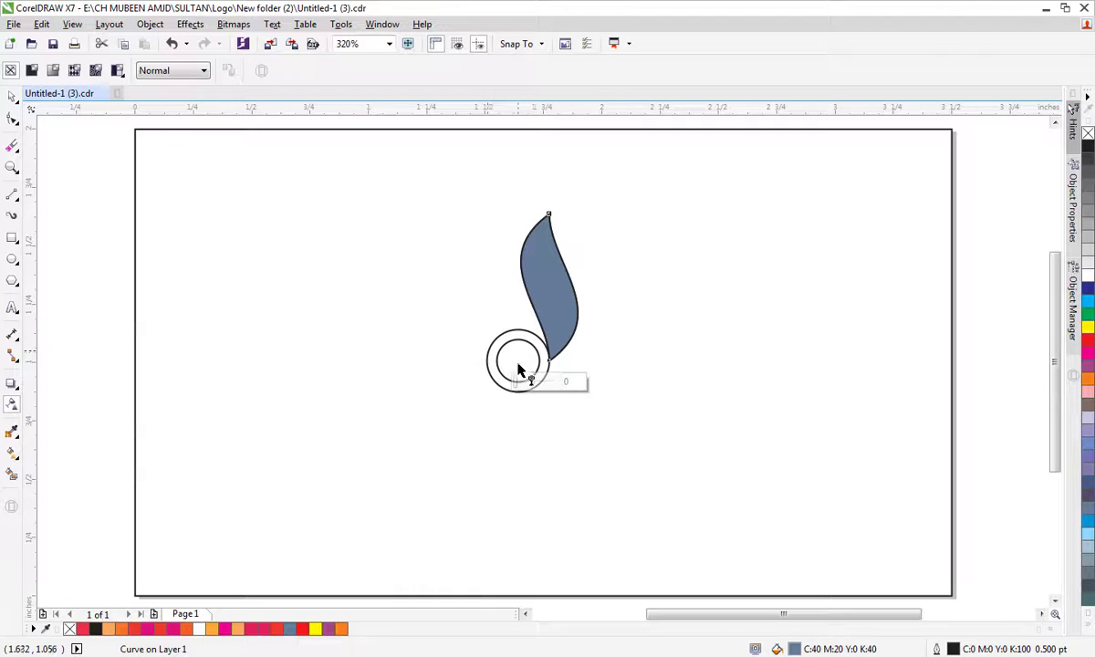
{"action": "left_click_drag", "start_coordinate": [517, 387], "coordinate": [519, 384]}
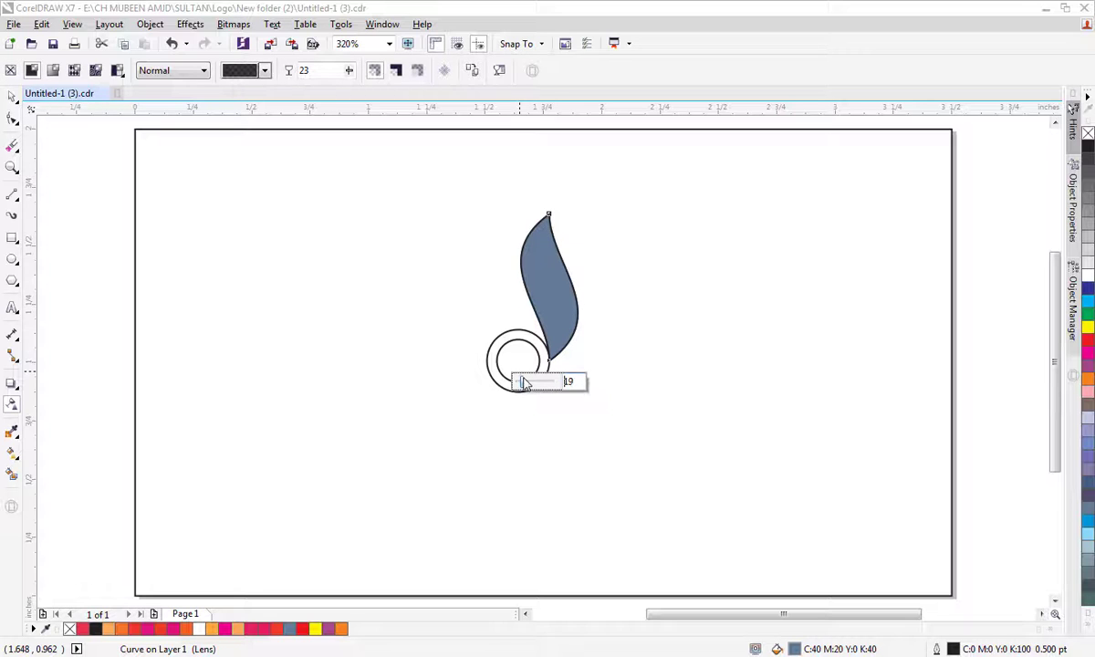
{"action": "left_click", "coordinate": [557, 423]}
{"action": "left_click", "coordinate": [554, 314]}
Rotate the transparent leaf about 28 degrees counterclockwise around its lower tip, to an angle of 208.102 degrees.
{"action": "left_click", "coordinate": [11, 96]}
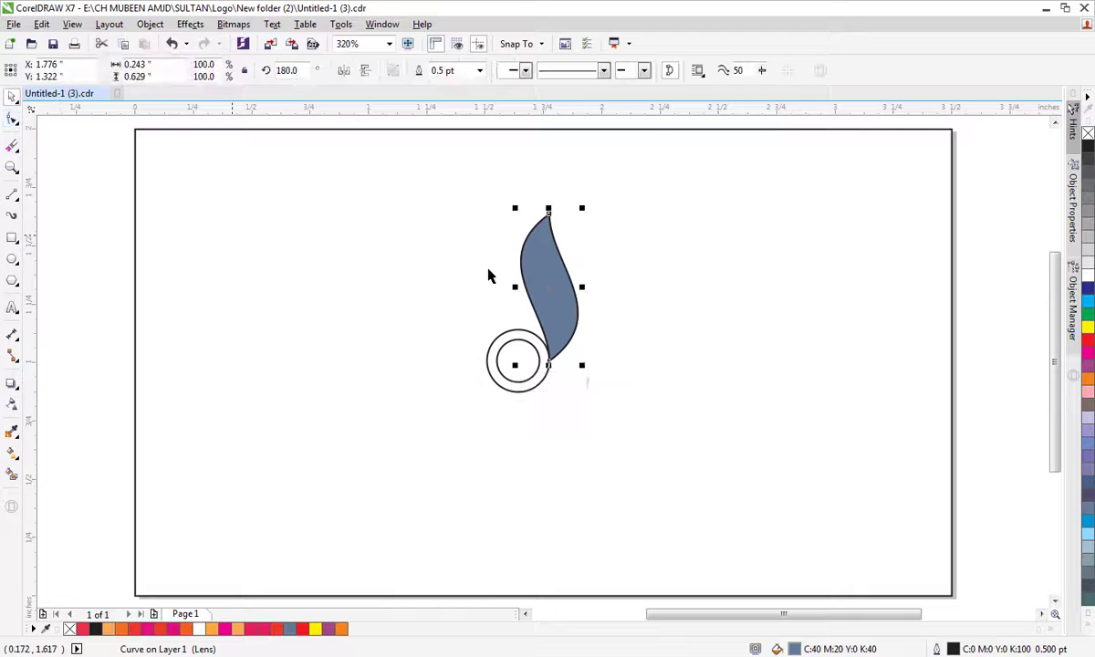
{"action": "left_click", "coordinate": [545, 272]}
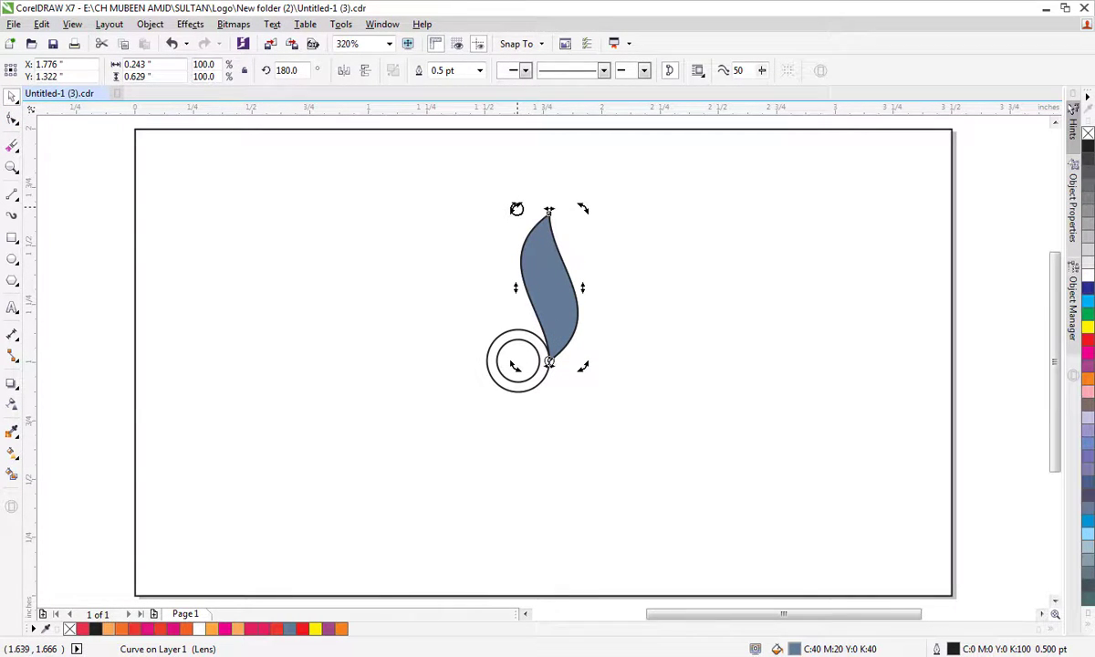
{"action": "left_click_drag", "start_coordinate": [517, 209], "coordinate": [502, 316]}
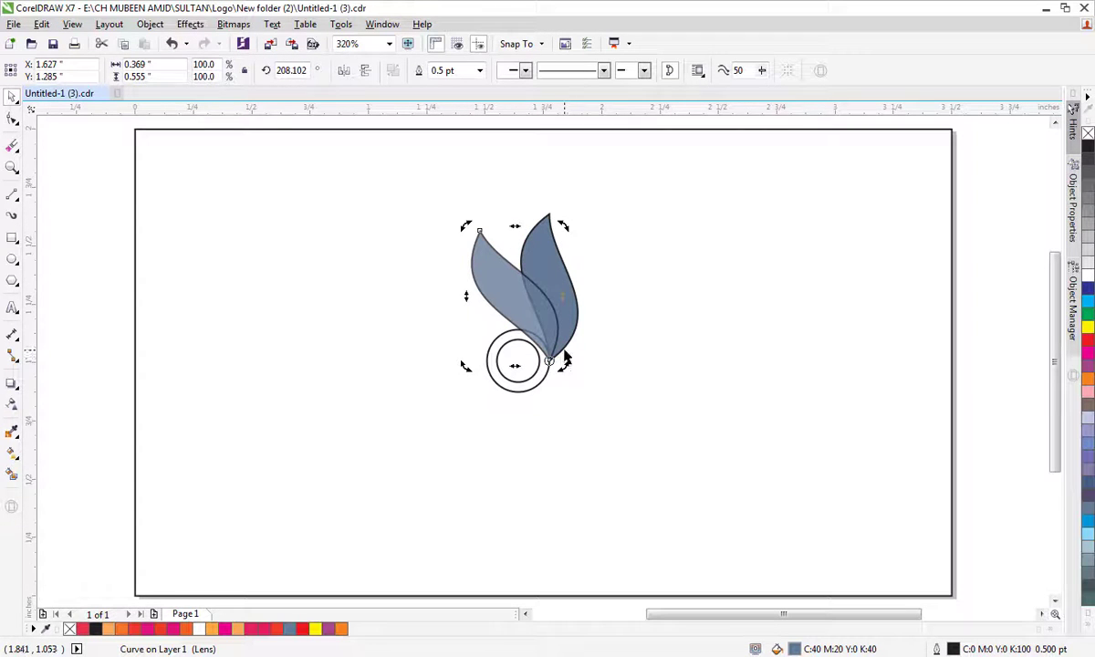
Move the rotated leaf so its lower tip sits slightly higher on the outer circle's upper-right edge.
{"action": "key", "text": "z"}
{"action": "left_click", "coordinate": [527, 332]}
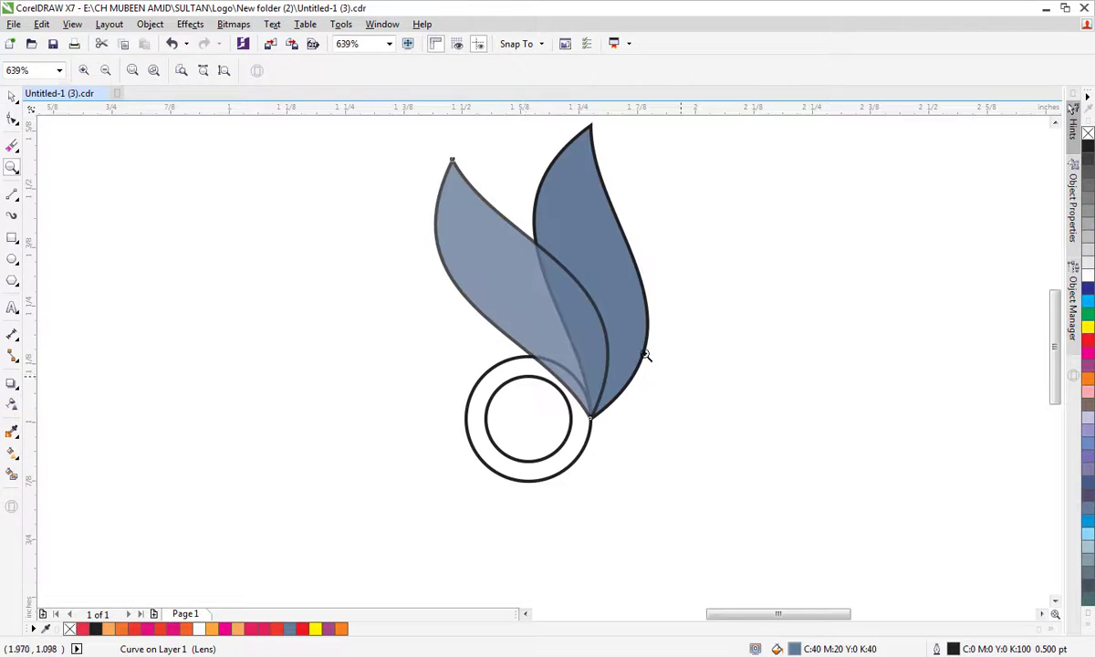
{"action": "left_click", "coordinate": [12, 95]}
{"action": "left_click", "coordinate": [217, 290]}
{"action": "left_click_drag", "start_coordinate": [592, 418], "coordinate": [584, 388]}
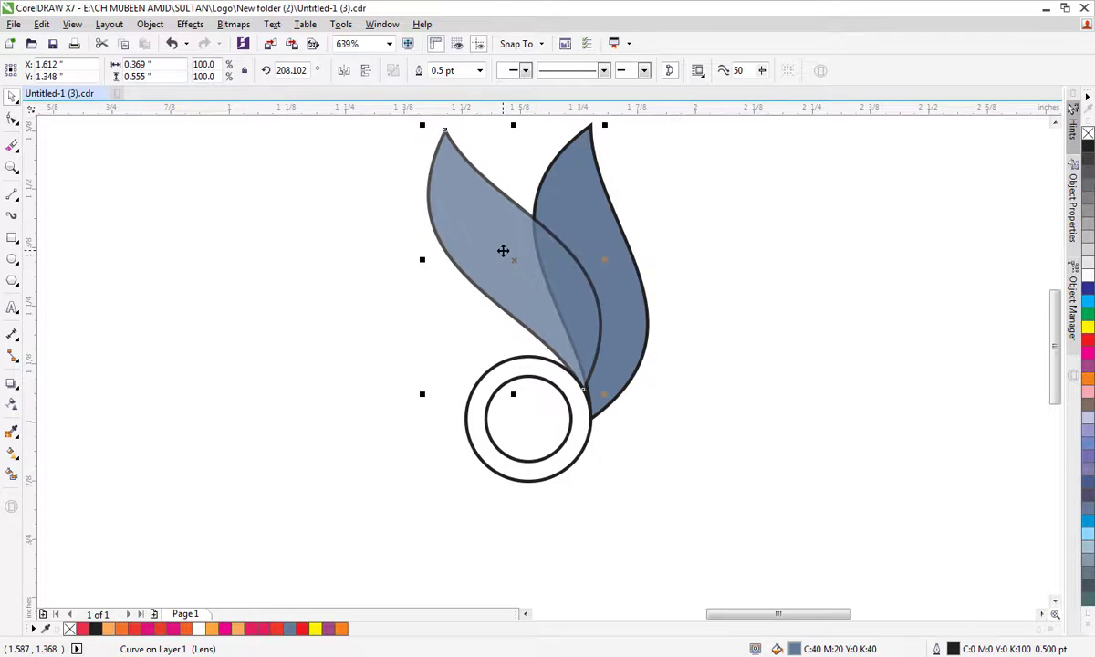
Reshape the transparent leaf's lower-left edge with its curve handles so it bends more strongly toward the circle.
{"action": "left_click", "coordinate": [503, 264]}
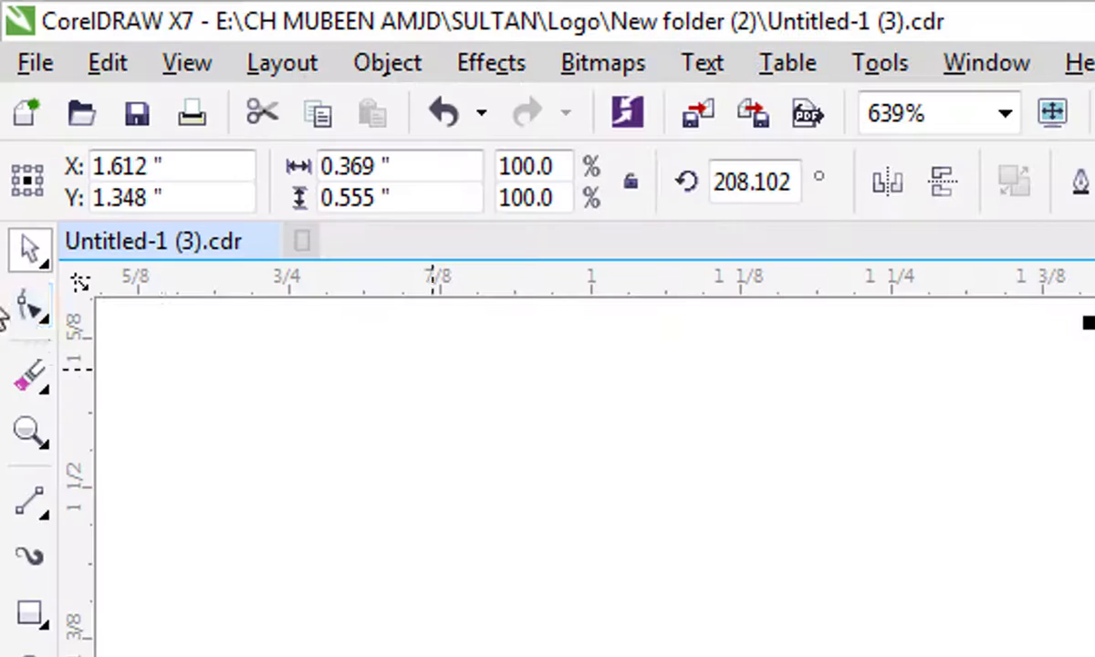
{"action": "left_click", "coordinate": [36, 308]}
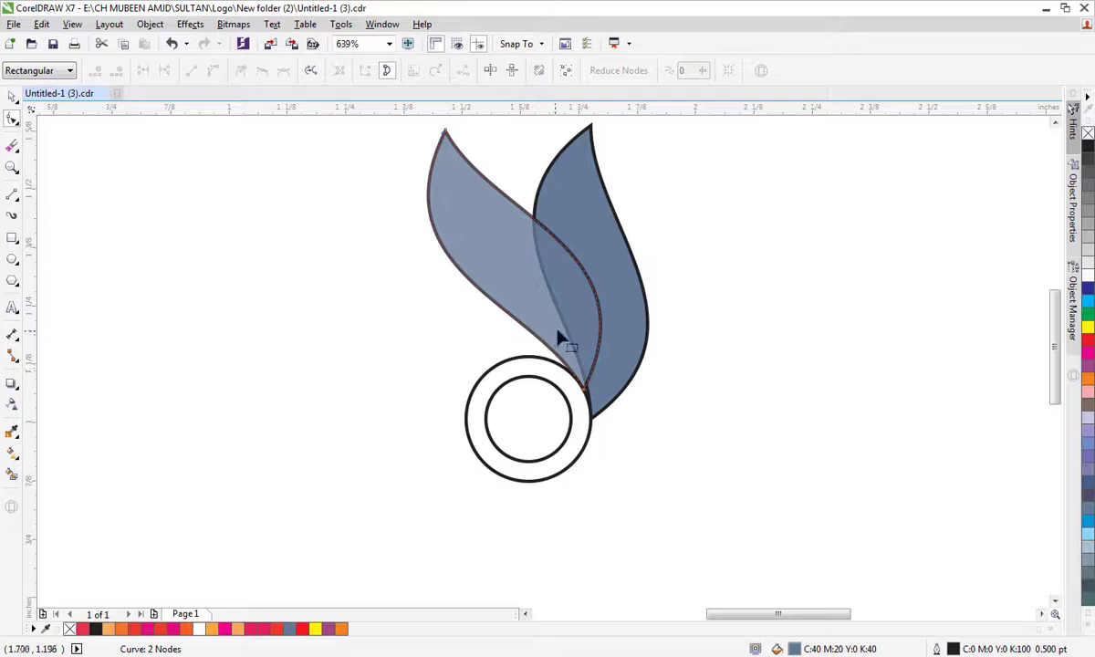
{"action": "left_click", "coordinate": [584, 390]}
{"action": "left_click_drag", "start_coordinate": [539, 307], "coordinate": [567, 272]}
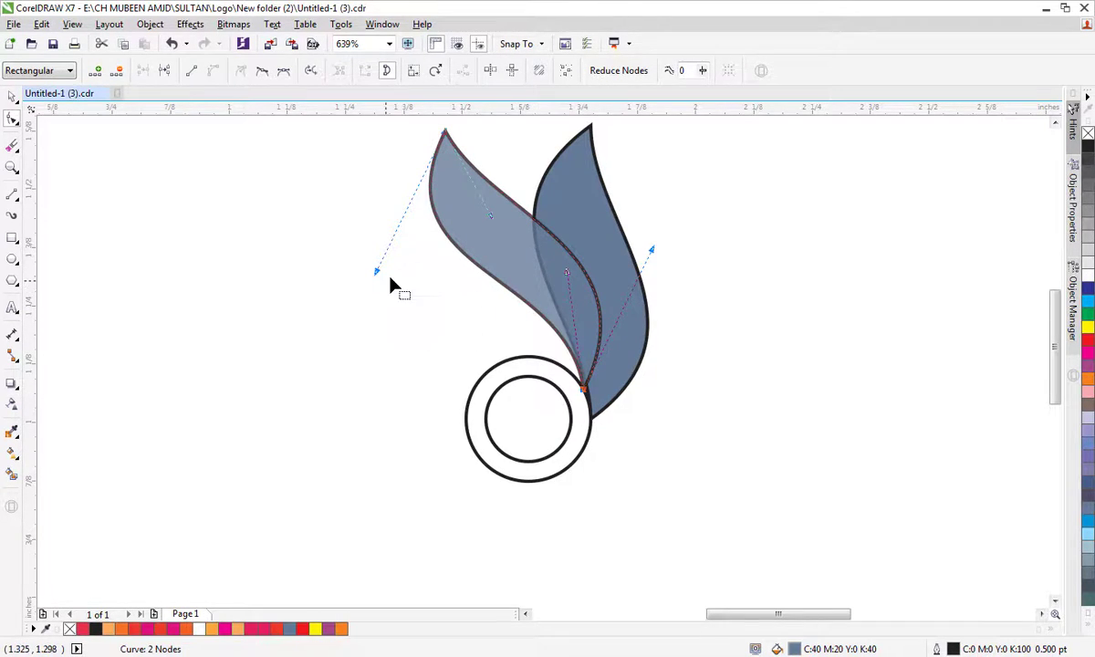
{"action": "left_click_drag", "start_coordinate": [377, 276], "coordinate": [347, 287]}
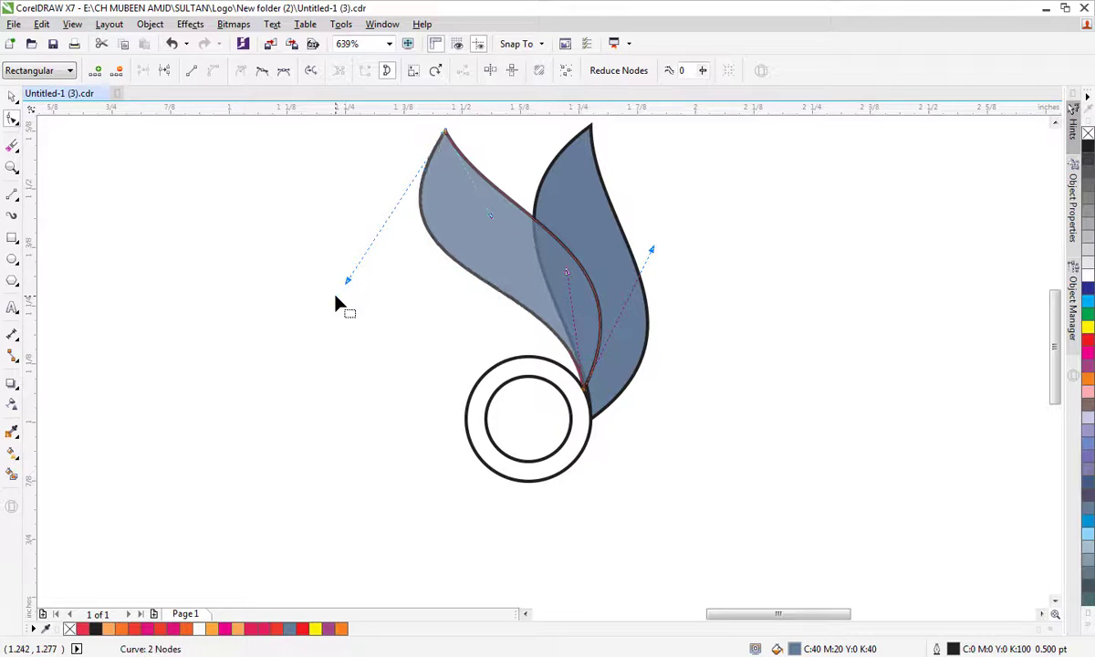
Rotate the transparent leaf about 20 degrees counterclockwise around its lower tip, to an angle of 227.89 degrees.
{"action": "left_click", "coordinate": [11, 95]}
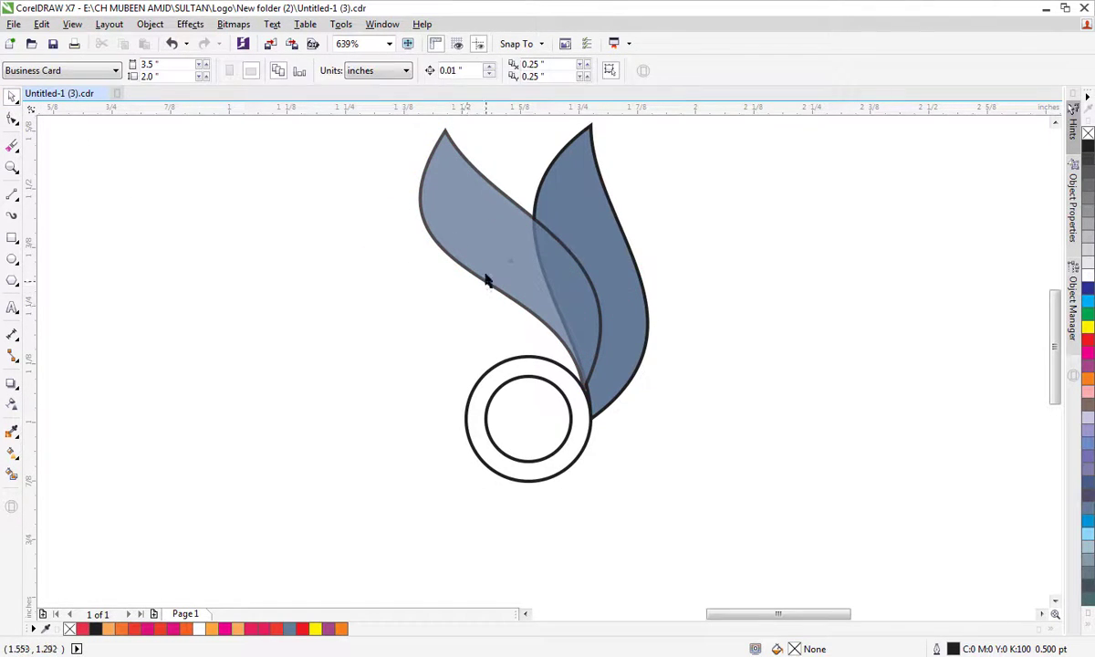
{"action": "left_click", "coordinate": [430, 193]}
{"action": "left_click", "coordinate": [430, 194]}
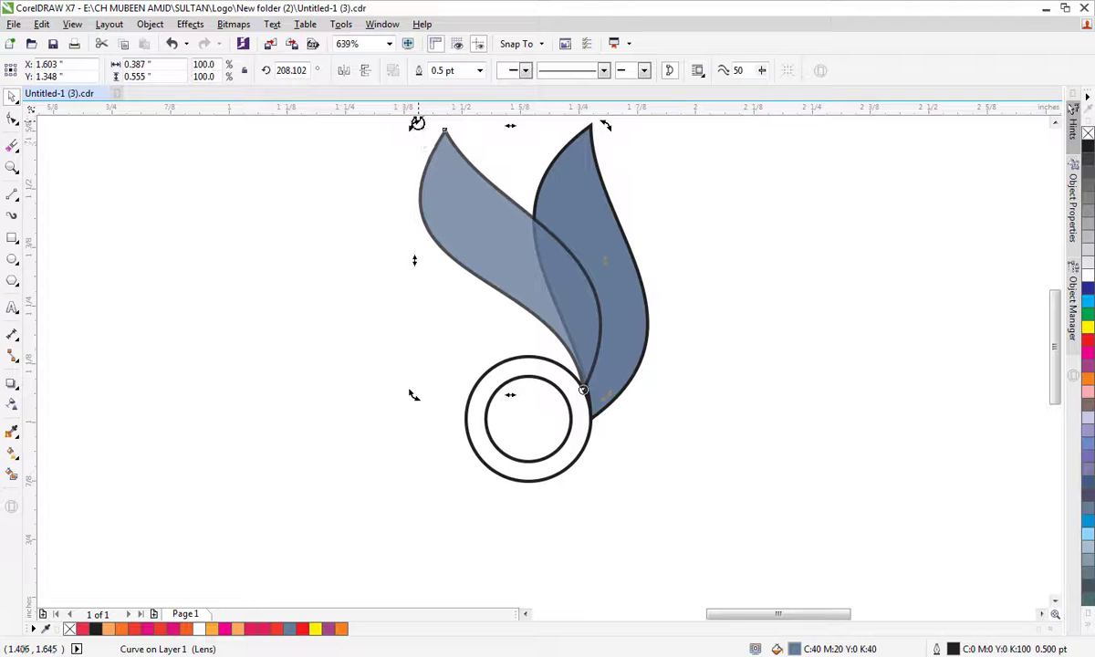
{"action": "left_click_drag", "start_coordinate": [416, 123], "coordinate": [290, 176]}
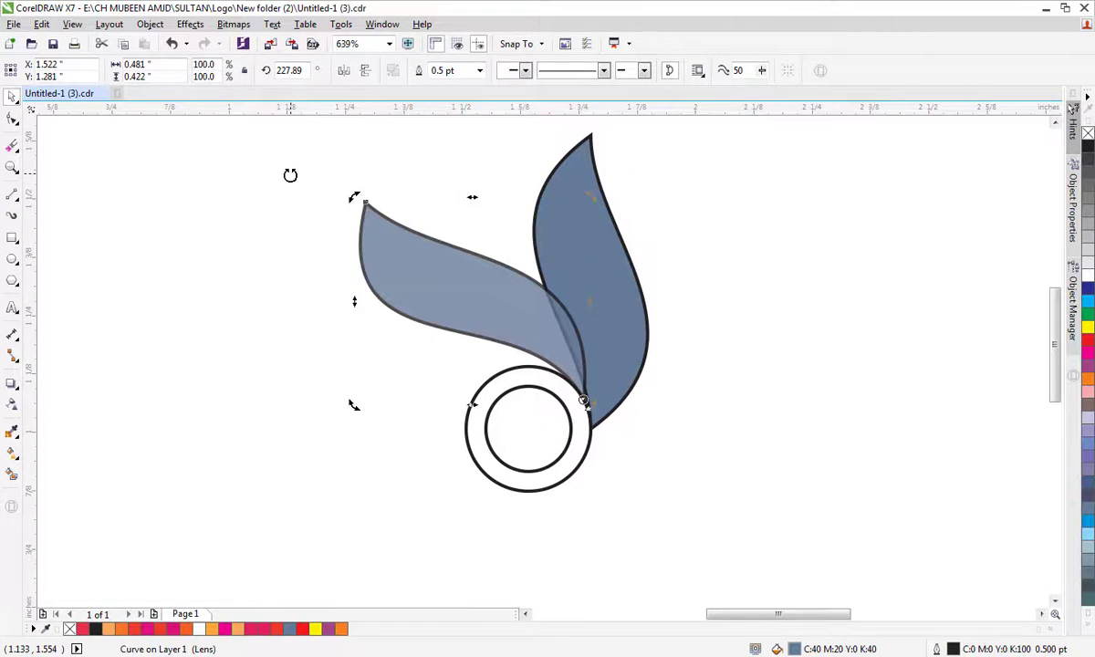
Duplicate the rotated transparent leaf in place and scale the copy to 80% in width and height.
{"action": "left_click", "coordinate": [475, 266]}
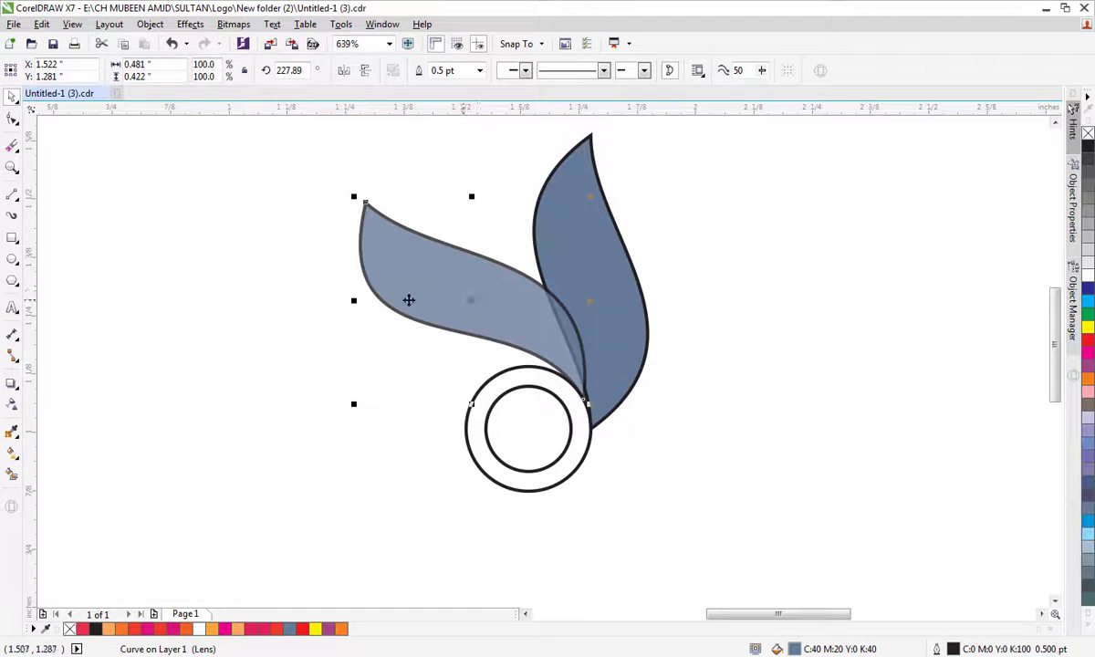
{"action": "key", "text": "KP_Add"}
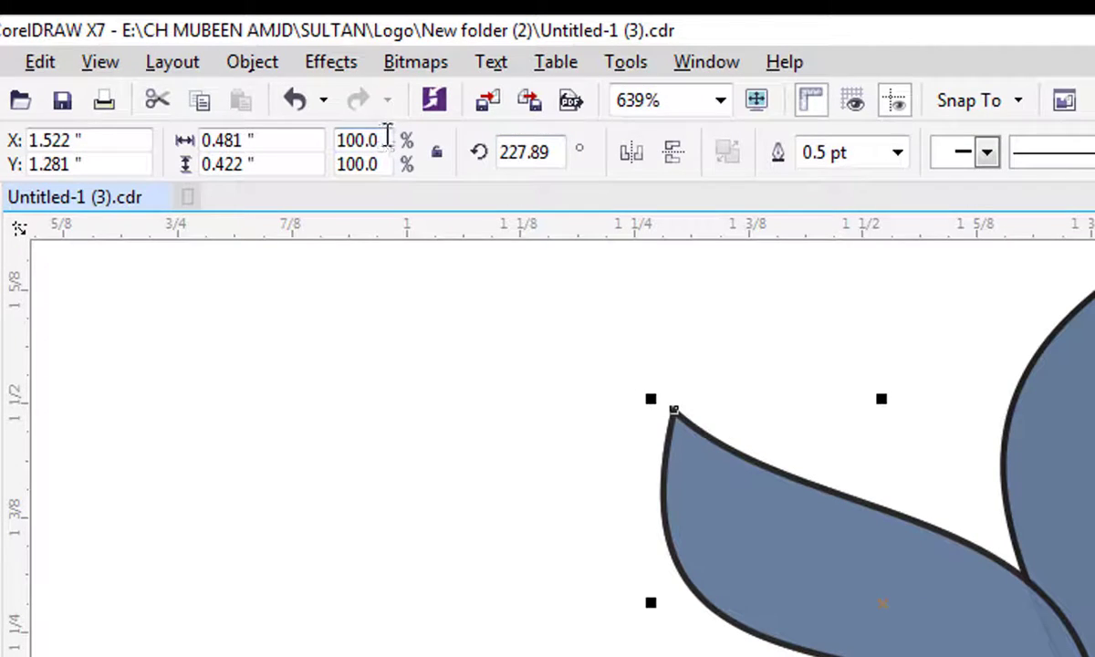
{"action": "left_click_drag", "start_coordinate": [220, 62], "coordinate": [117, 63]}
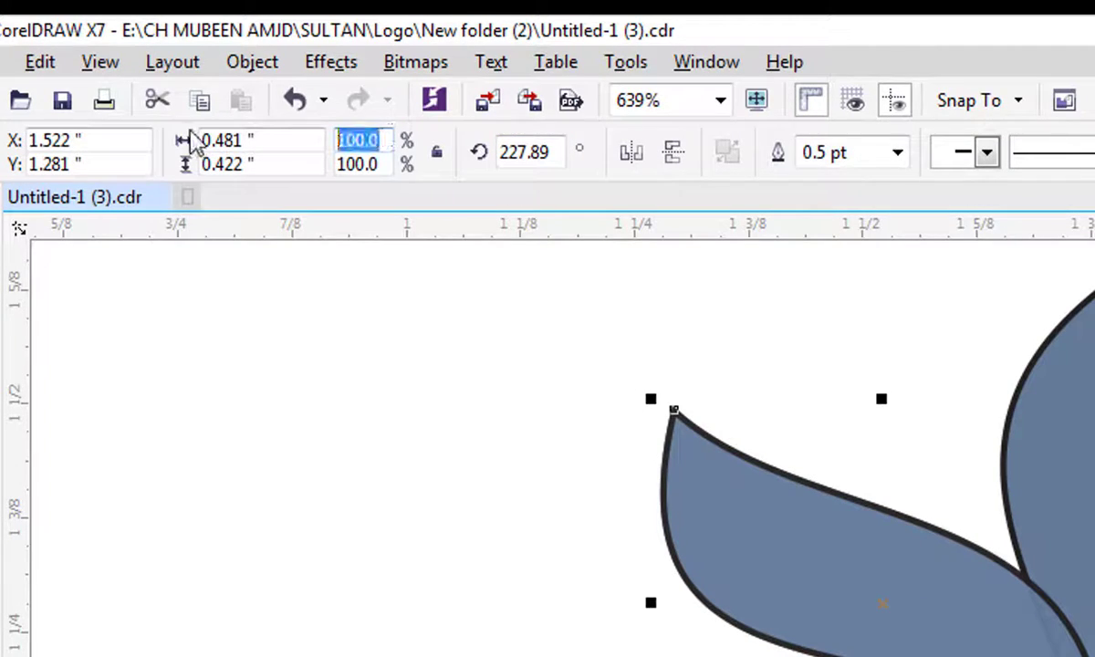
{"action": "type", "text": "80"}
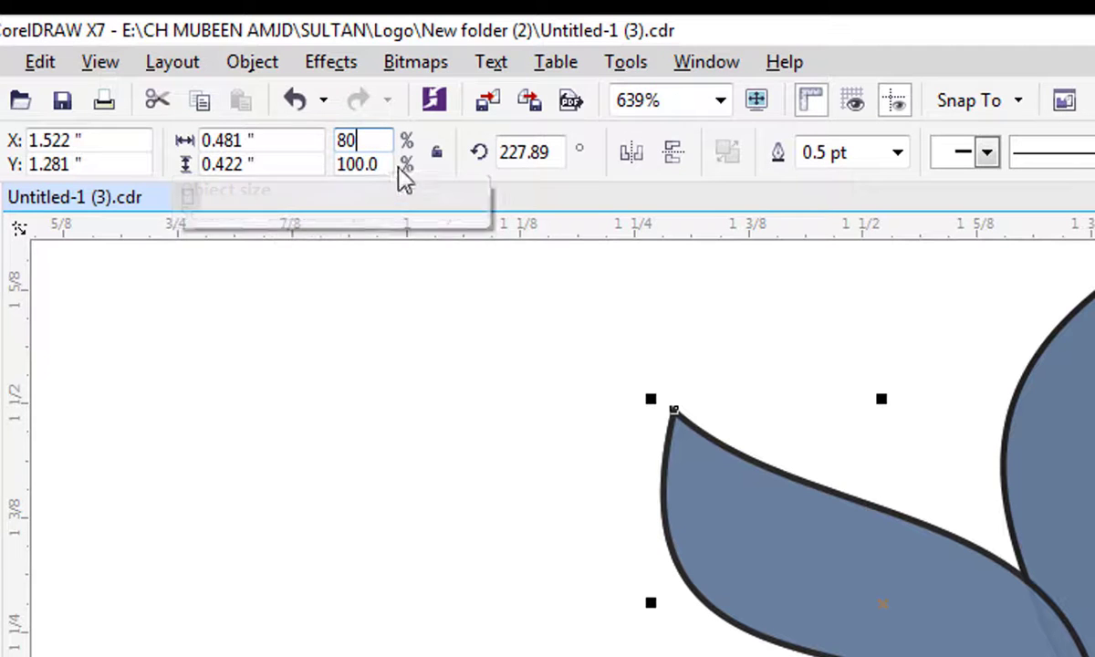
{"action": "key", "text": "Tab"}
{"action": "type", "text": "80"}
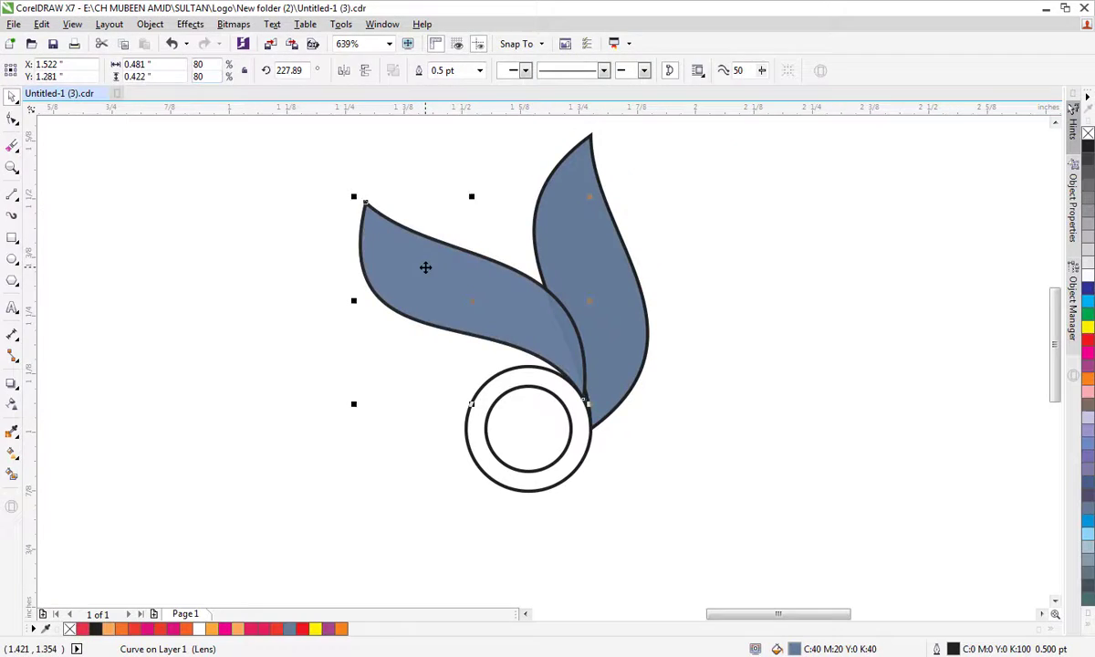
{"action": "left_click", "coordinate": [789, 532]}
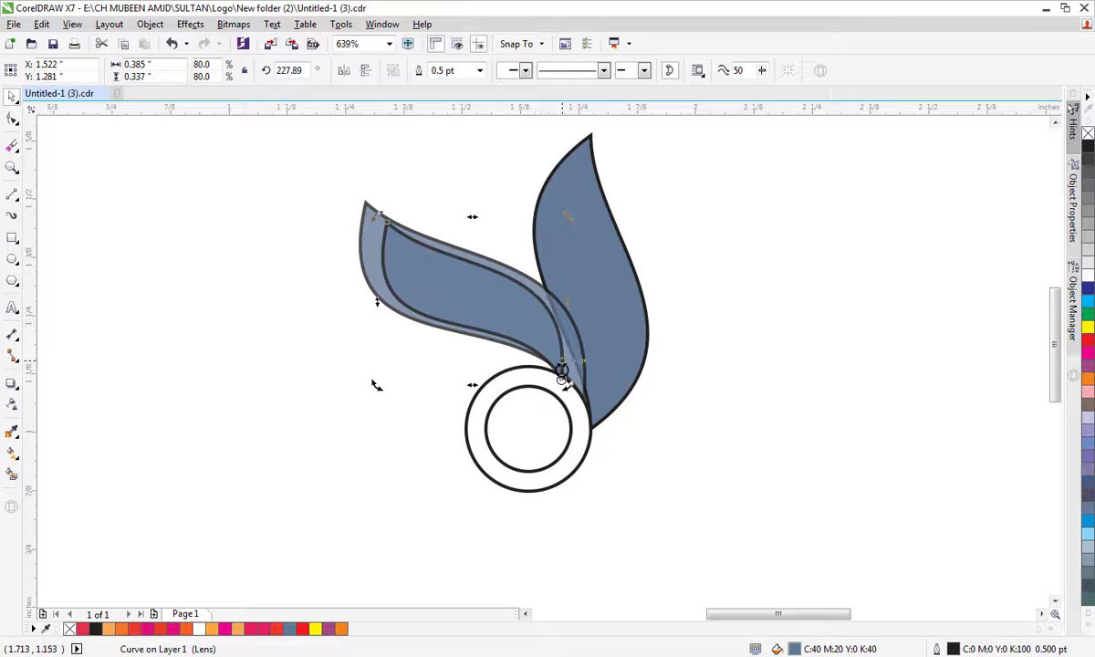
Move the 80% leaf's tip onto the outer circle's upper edge and rotate it around that tip to 267.661 degrees.
{"action": "left_click_drag", "start_coordinate": [479, 301], "coordinate": [359, 329]}
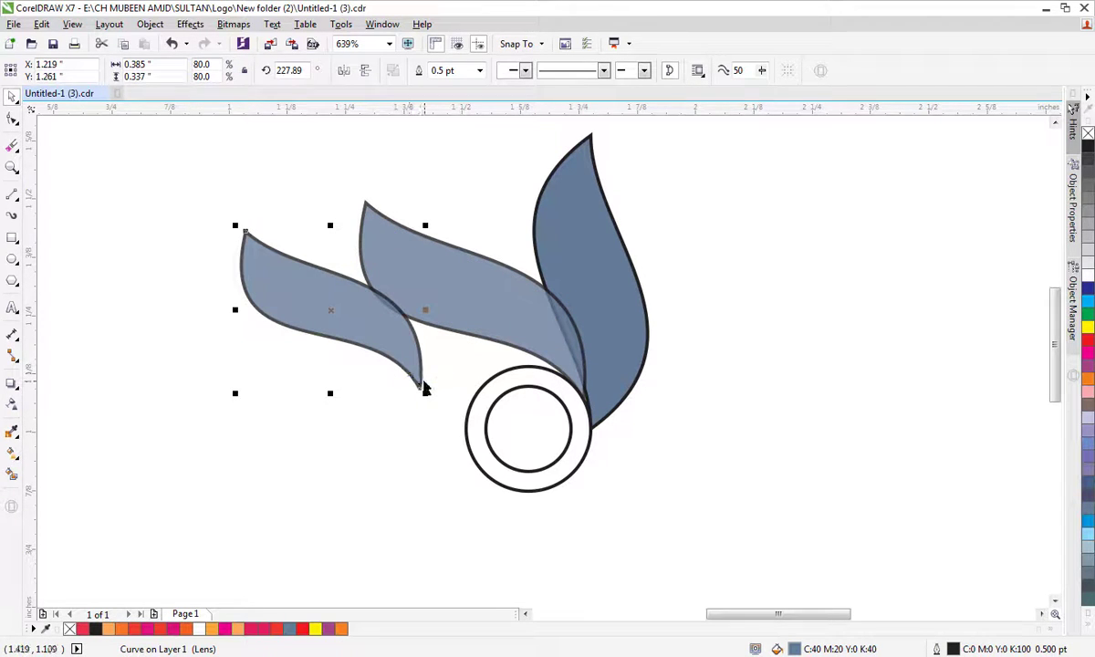
{"action": "left_click_drag", "start_coordinate": [455, 386], "coordinate": [559, 371]}
{"action": "left_click", "coordinate": [455, 291]}
{"action": "left_click_drag", "start_coordinate": [379, 208], "coordinate": [179, 360]}
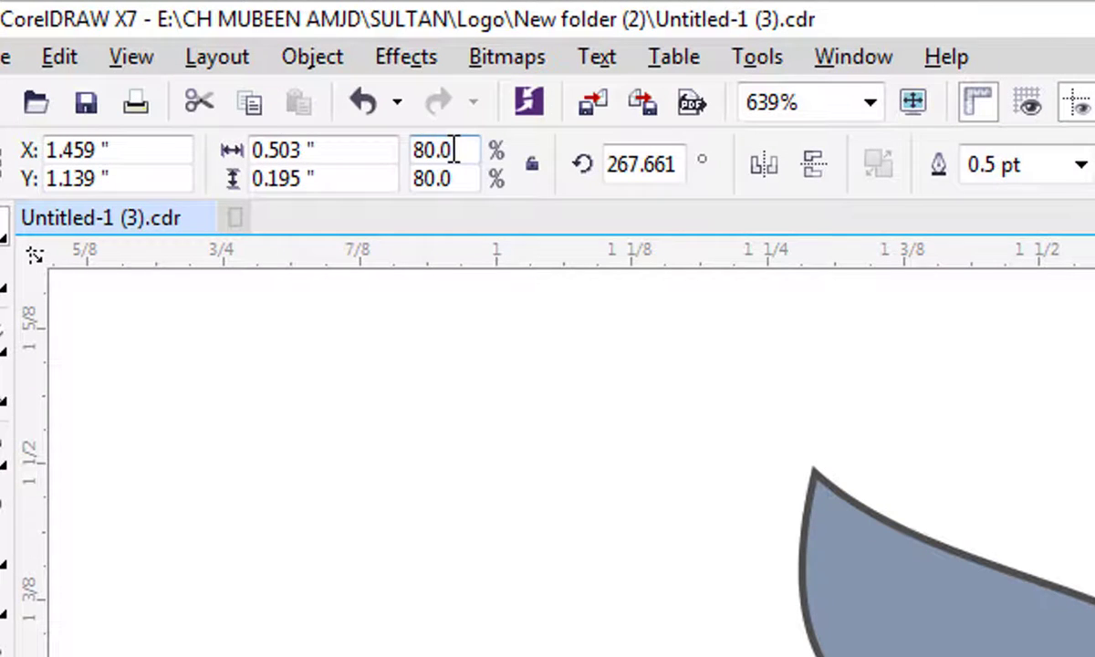
Duplicate the 80% leaf in place and scale the copy to 60% in width and height.
{"action": "left_click_drag", "start_coordinate": [208, 64], "coordinate": [100, 72]}
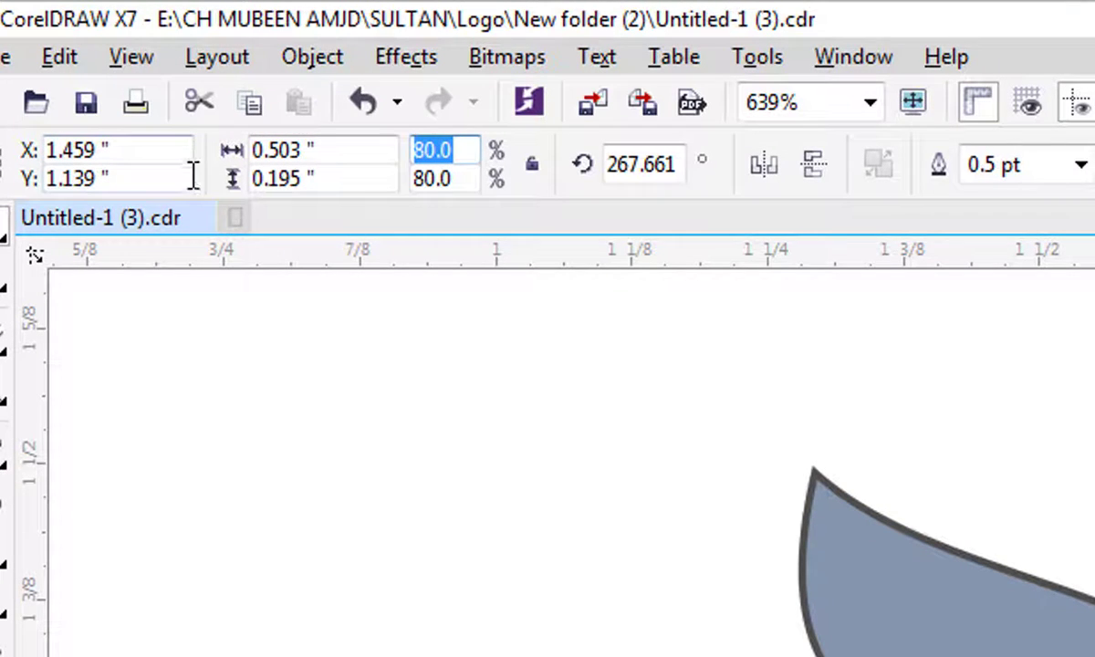
{"action": "type", "text": "60"}
{"action": "left_click_drag", "start_coordinate": [445, 178], "coordinate": [273, 193]}
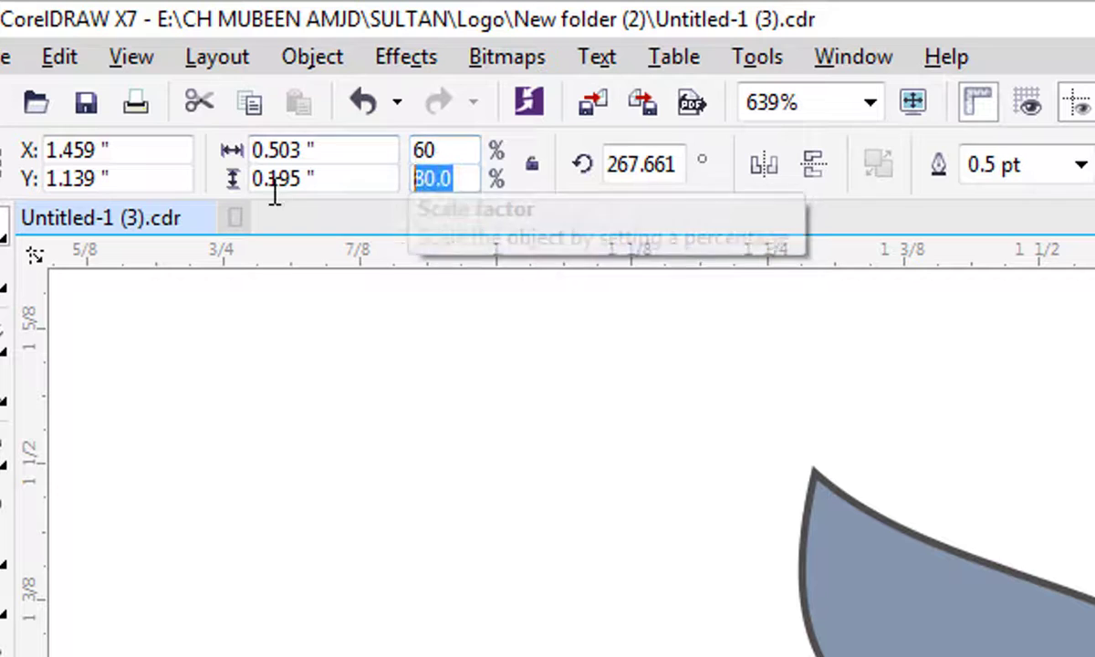
{"action": "type", "text": "60"}
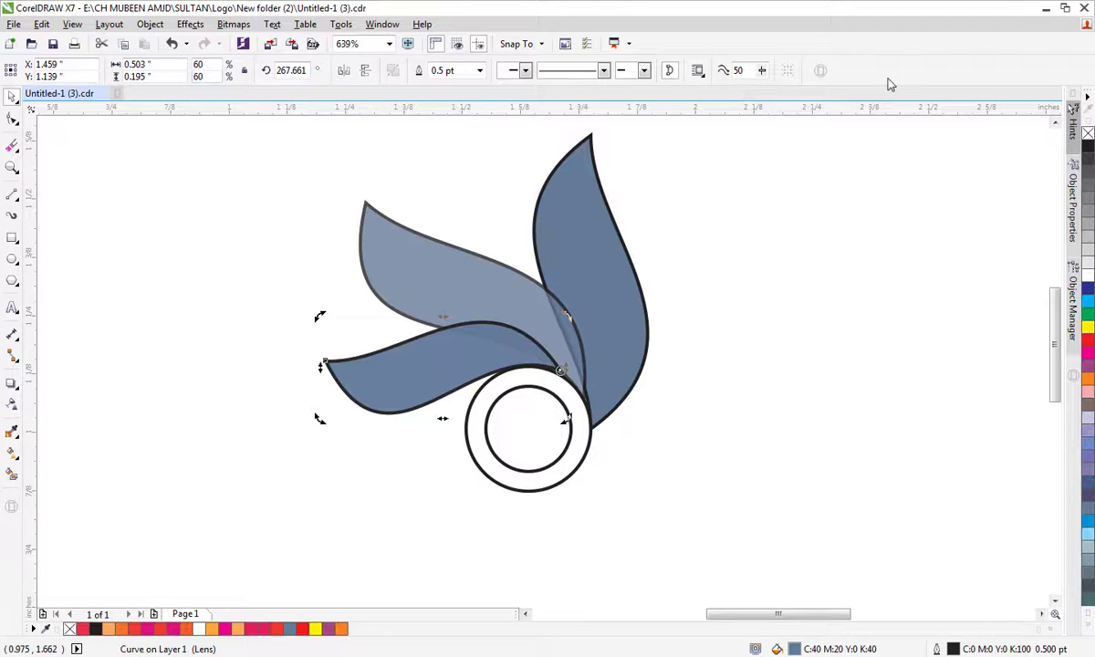
{"action": "key", "text": "Return"}
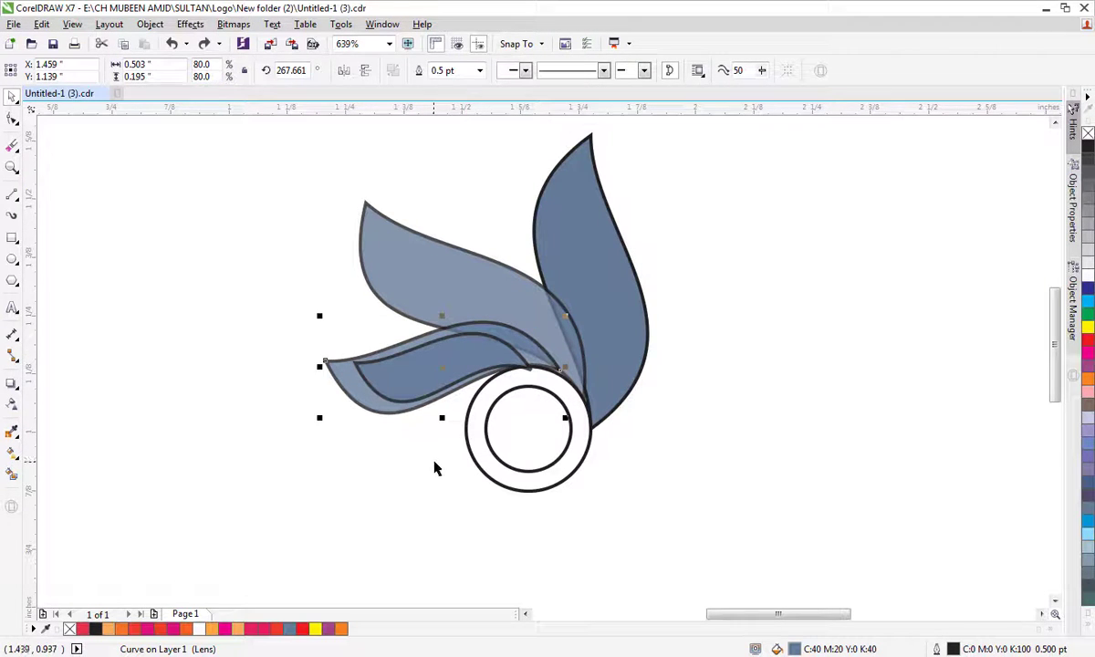
Move the 60% leaf's tip onto the outer circle's upper-left edge and rotate it around that tip to 322.834 degrees.
{"action": "left_click", "coordinate": [435, 498]}
{"action": "left_click", "coordinate": [480, 355]}
{"action": "mouse_move", "coordinate": [479, 355]}
{"action": "left_mouse_down"}
{"action": "mouse_move", "coordinate": [398, 386]}
{"action": "mouse_move", "coordinate": [472, 384]}
{"action": "mouse_move", "coordinate": [493, 368]}
{"action": "left_mouse_up"}
{"action": "left_click", "coordinate": [428, 367]}
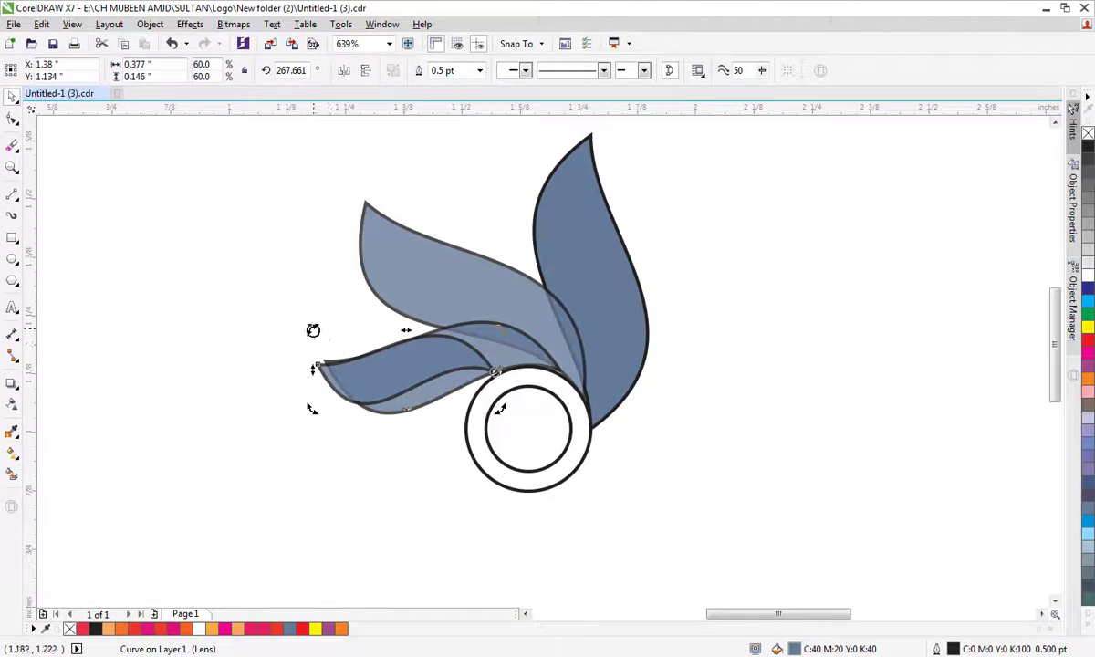
{"action": "left_click_drag", "start_coordinate": [312, 330], "coordinate": [368, 488]}
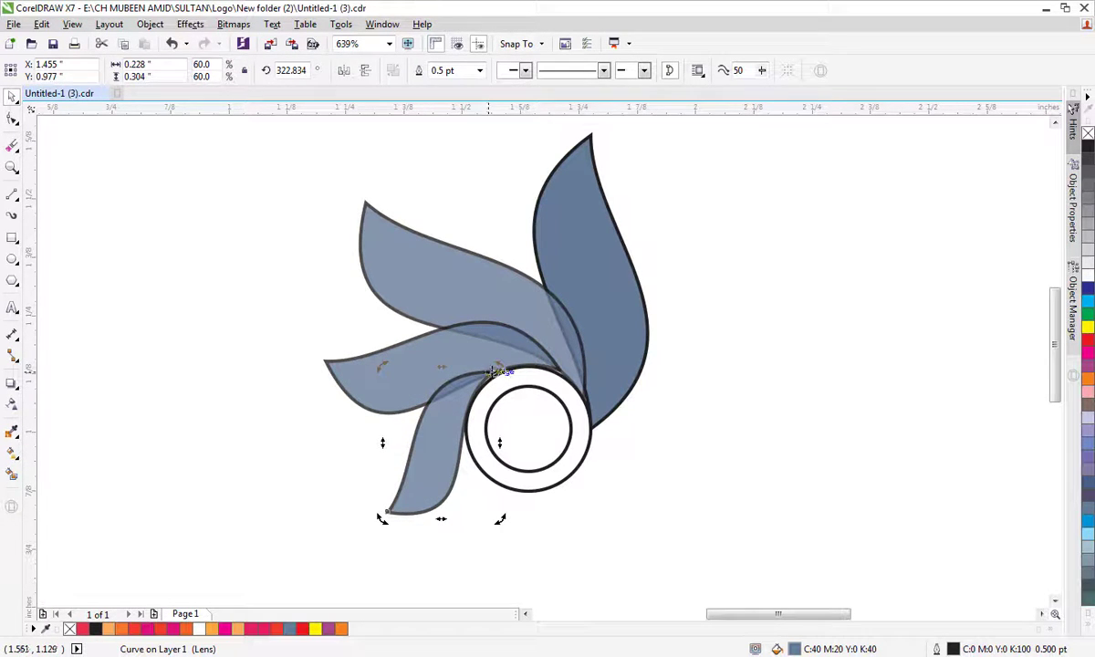
Fine-tune the 60% leaf's position so that its inner edge follows the outer circle's left side.
{"action": "left_click", "coordinate": [455, 356]}
{"action": "left_click_drag", "start_coordinate": [493, 373], "coordinate": [490, 376]}
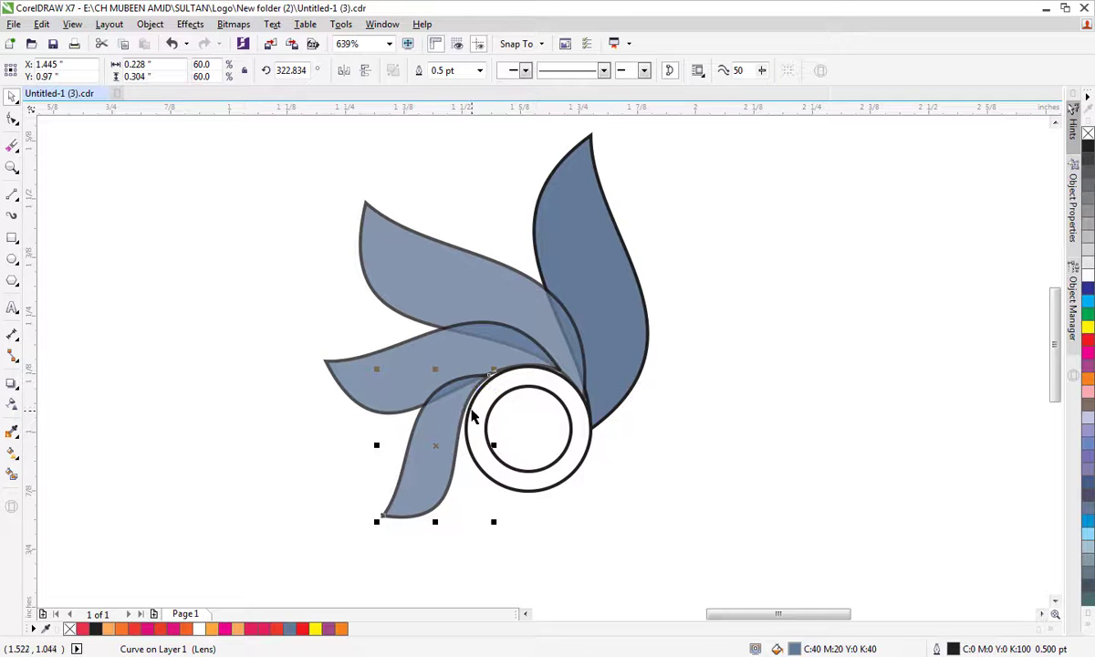
{"action": "left_click", "coordinate": [605, 498]}
Duplicate the 60% leaf, place the copy to its lower left, and scale it to 50% in width and height.
{"action": "left_click", "coordinate": [447, 418]}
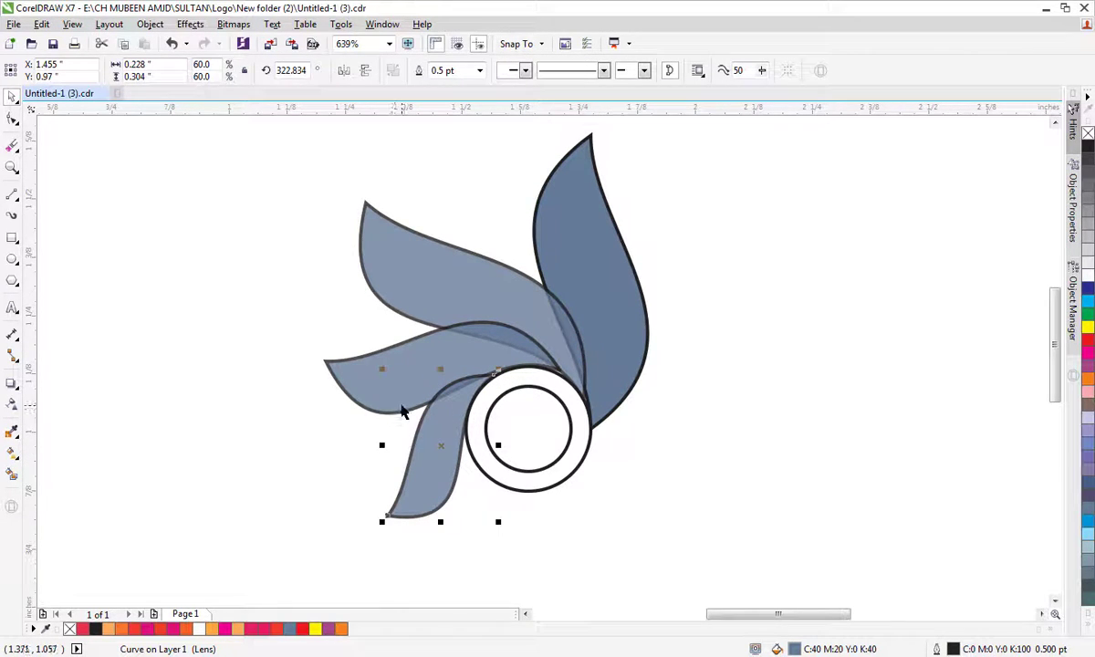
{"action": "key", "text": "plus"}
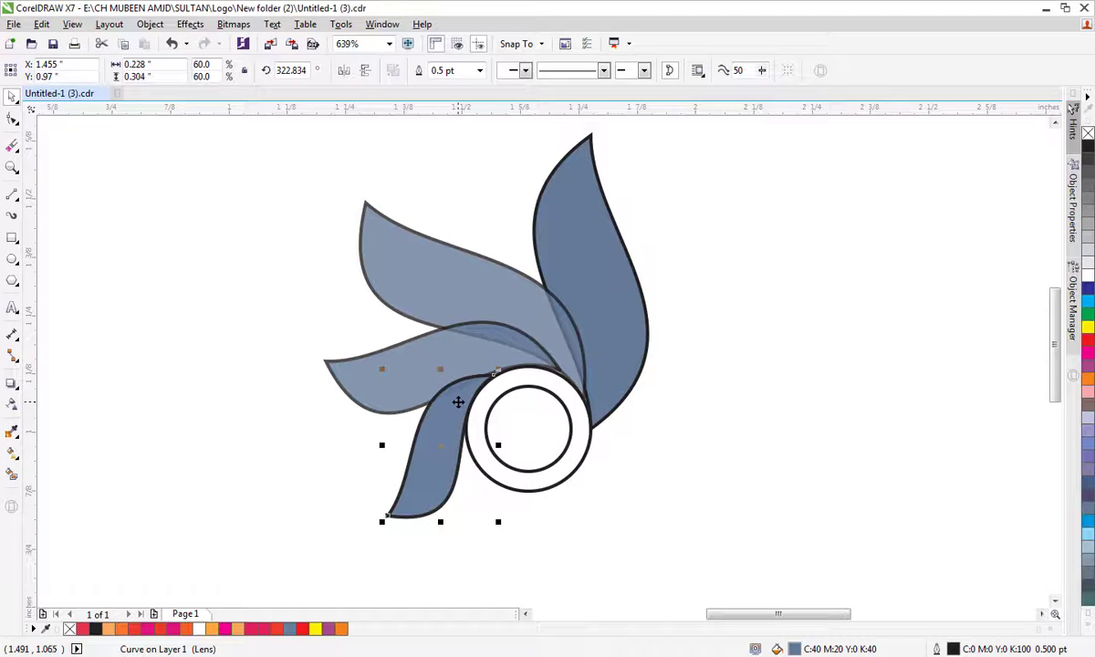
{"action": "left_click_drag", "start_coordinate": [456, 406], "coordinate": [399, 461]}
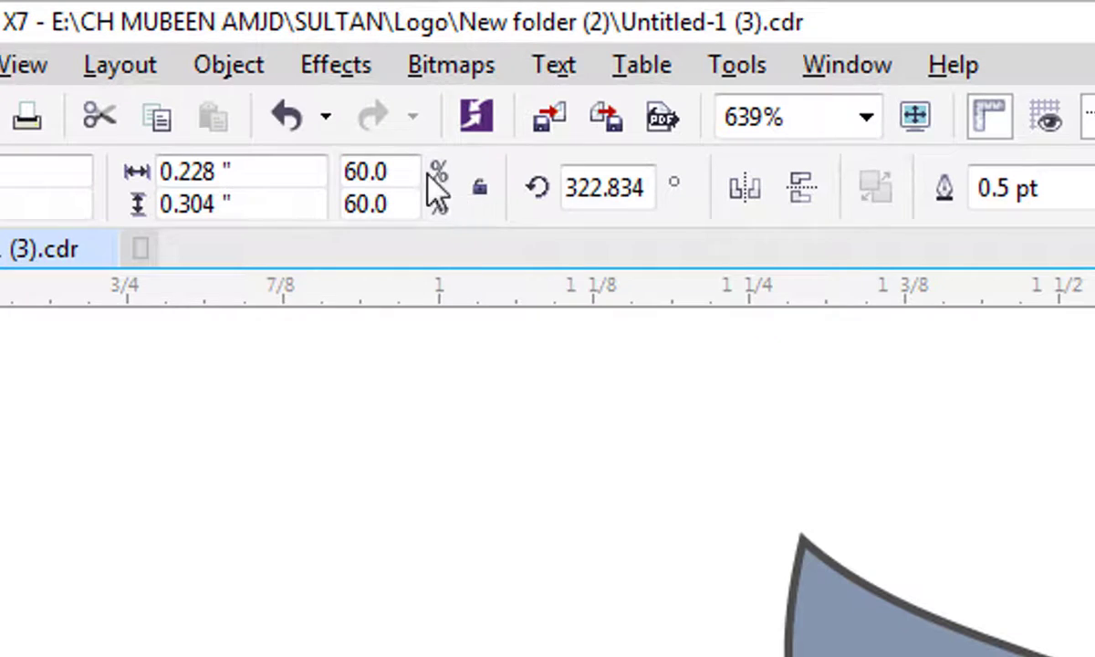
{"action": "double_click", "coordinate": [201, 64]}
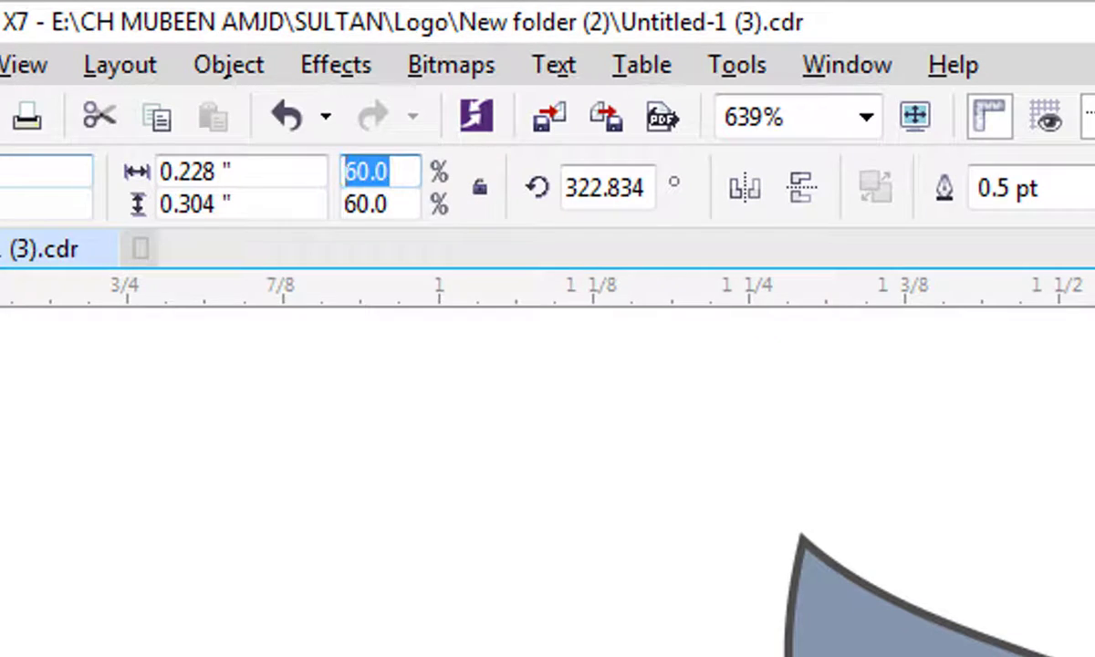
{"action": "type", "text": "50"}
{"action": "key", "text": "Tab"}
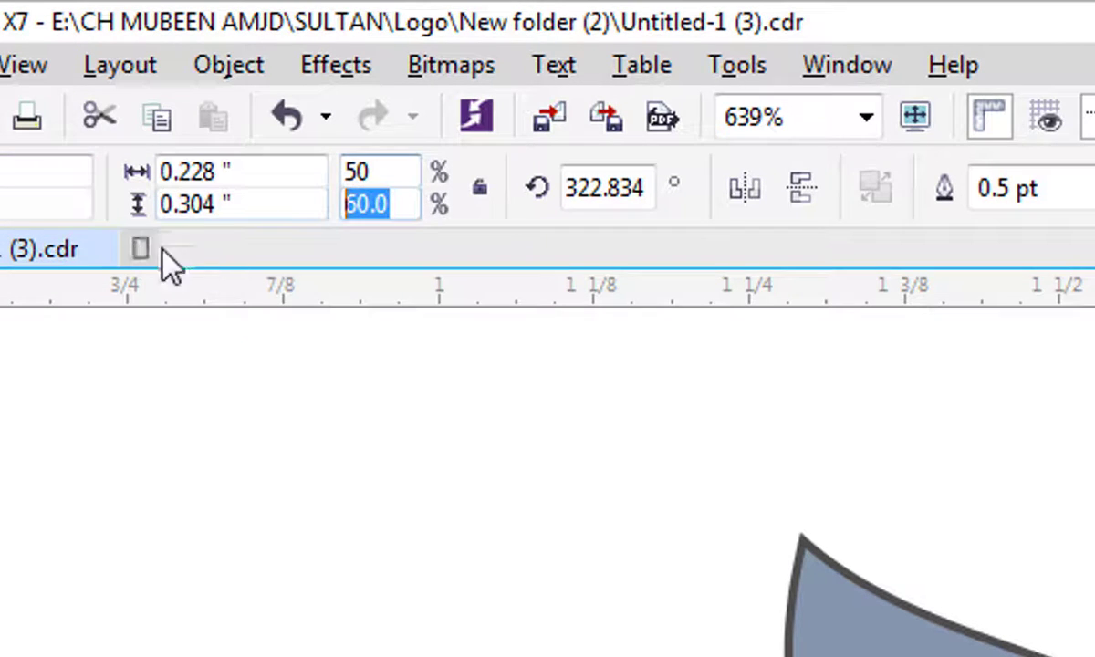
{"action": "type", "text": "50"}
{"action": "key", "text": "Return"}
Move the 50% leaf's tip onto the outer circle's left edge and rotate it around that tip to 11.924 degrees.
{"action": "left_click", "coordinate": [382, 479]}
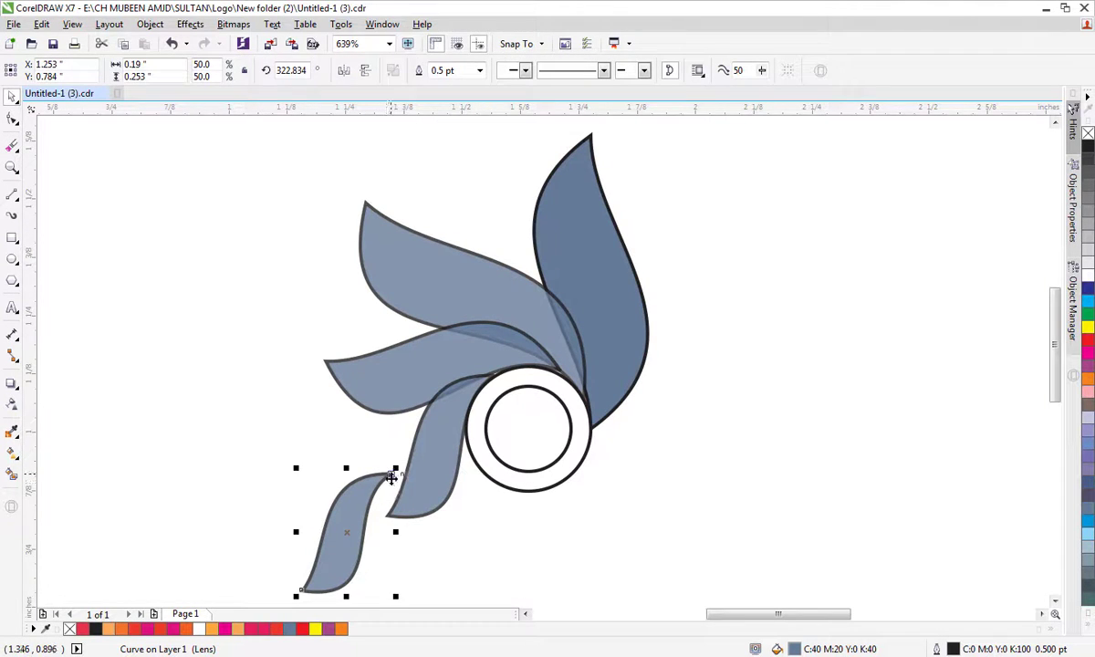
{"action": "left_click_drag", "start_coordinate": [382, 479], "coordinate": [465, 432]}
{"action": "left_click", "coordinate": [415, 494]}
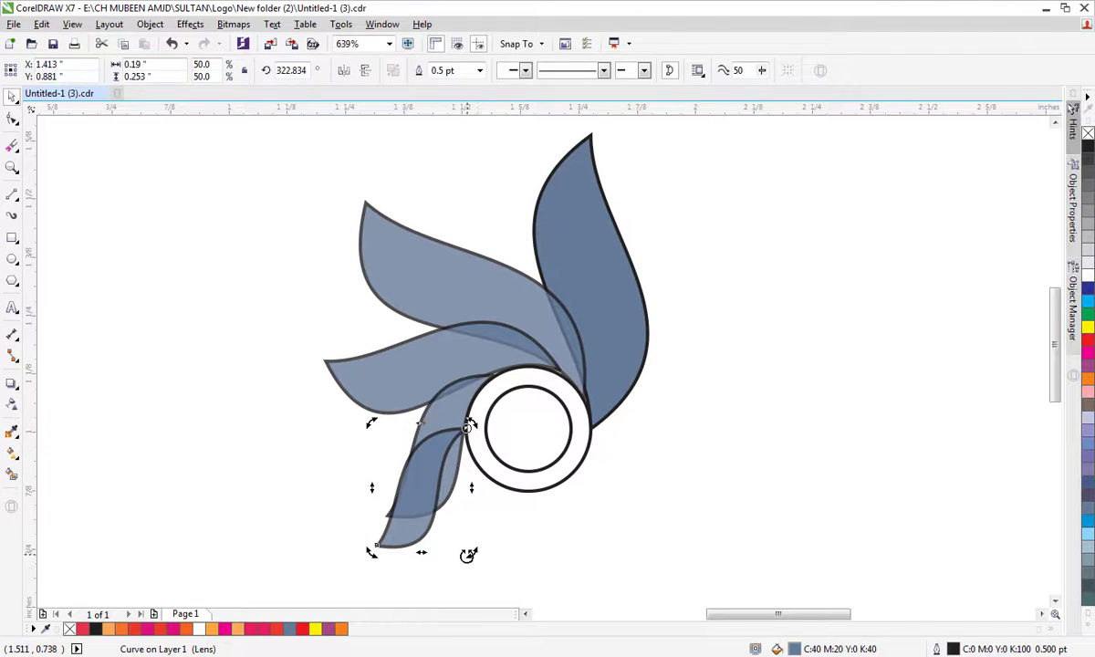
{"action": "left_click_drag", "start_coordinate": [469, 554], "coordinate": [621, 559]}
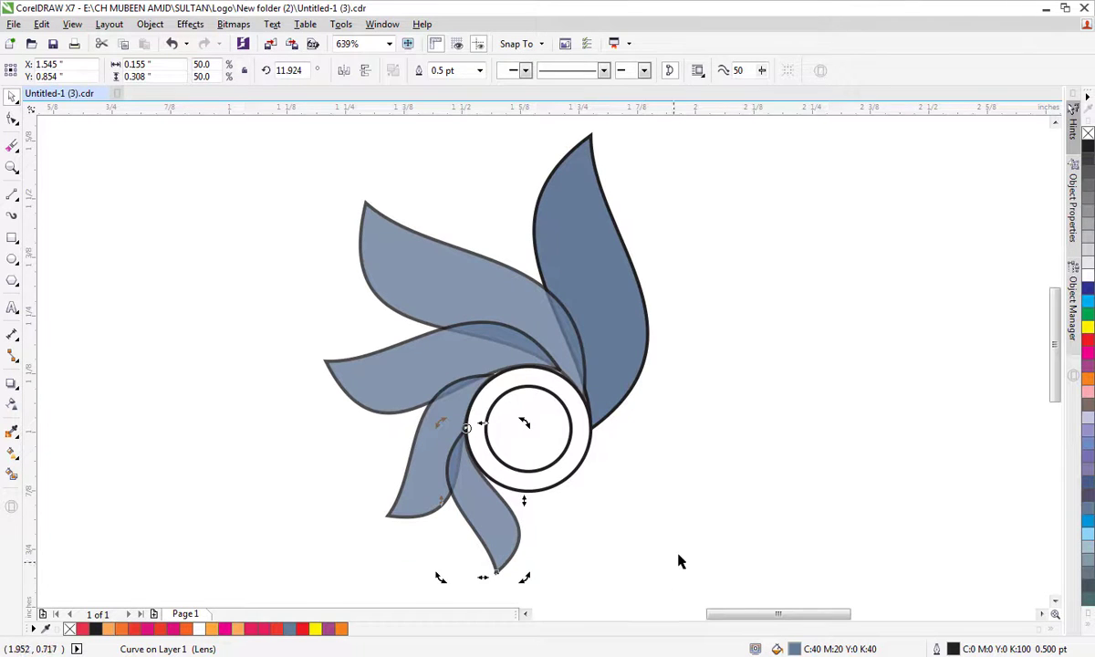
{"action": "left_click", "coordinate": [690, 526]}
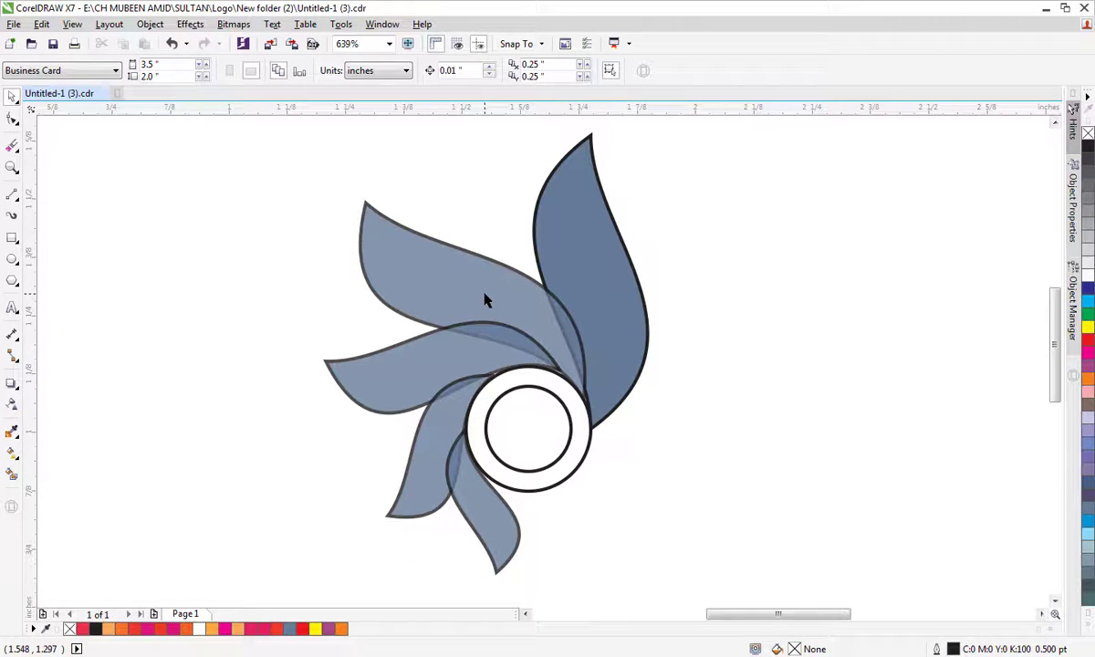
Fill the four transparent leaves with orange, C:0 M:60 Y:100 K:0.
{"action": "left_click", "coordinate": [486, 286]}
{"action": "left_click", "coordinate": [406, 376], "text": "shift"}
{"action": "left_click", "coordinate": [443, 460], "text": "shift"}
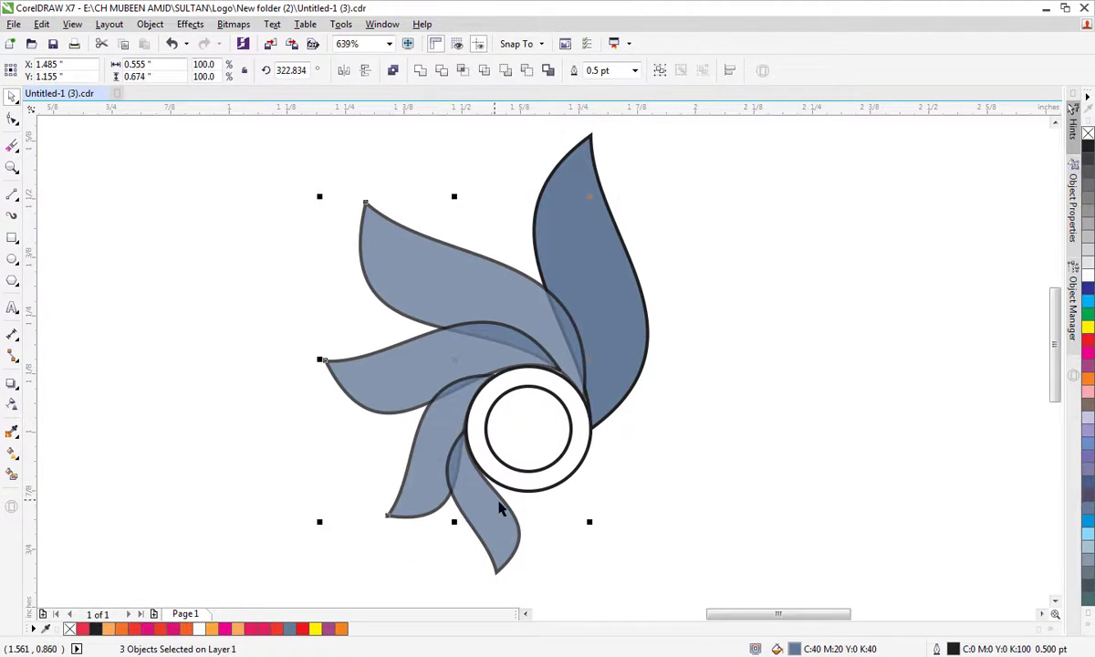
{"action": "left_click", "coordinate": [500, 509], "text": "shift"}
{"action": "left_click", "coordinate": [1089, 382]}
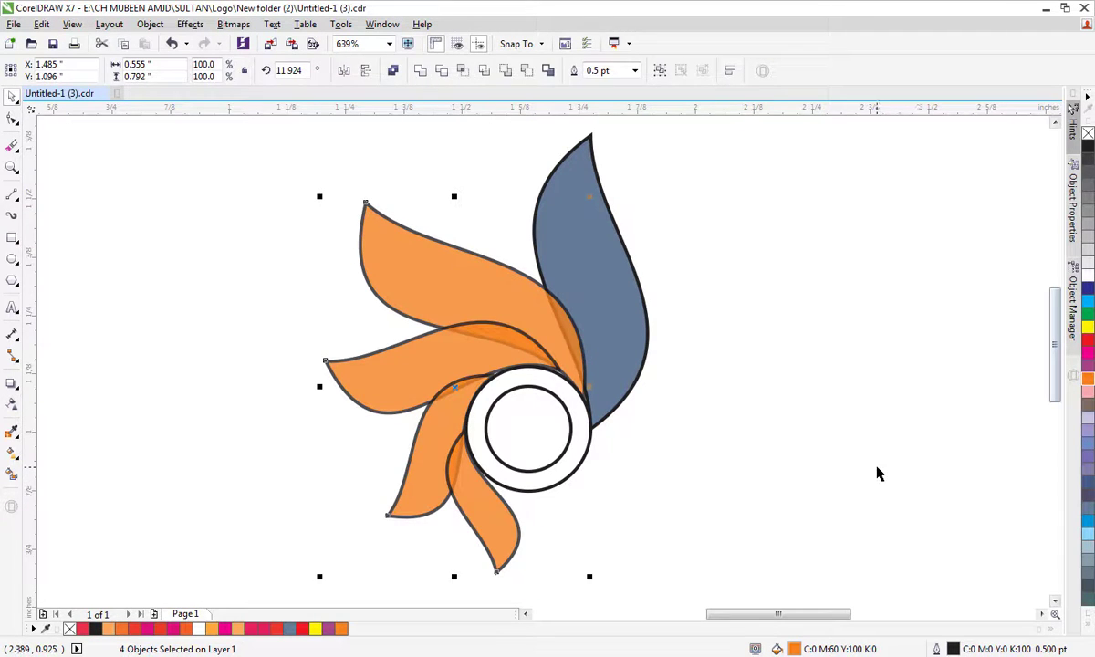
{"action": "left_click", "coordinate": [879, 474]}
Remove the outlines from the four orange leaves and both concentric circles.
{"action": "left_click_drag", "start_coordinate": [256, 151], "coordinate": [605, 570]}
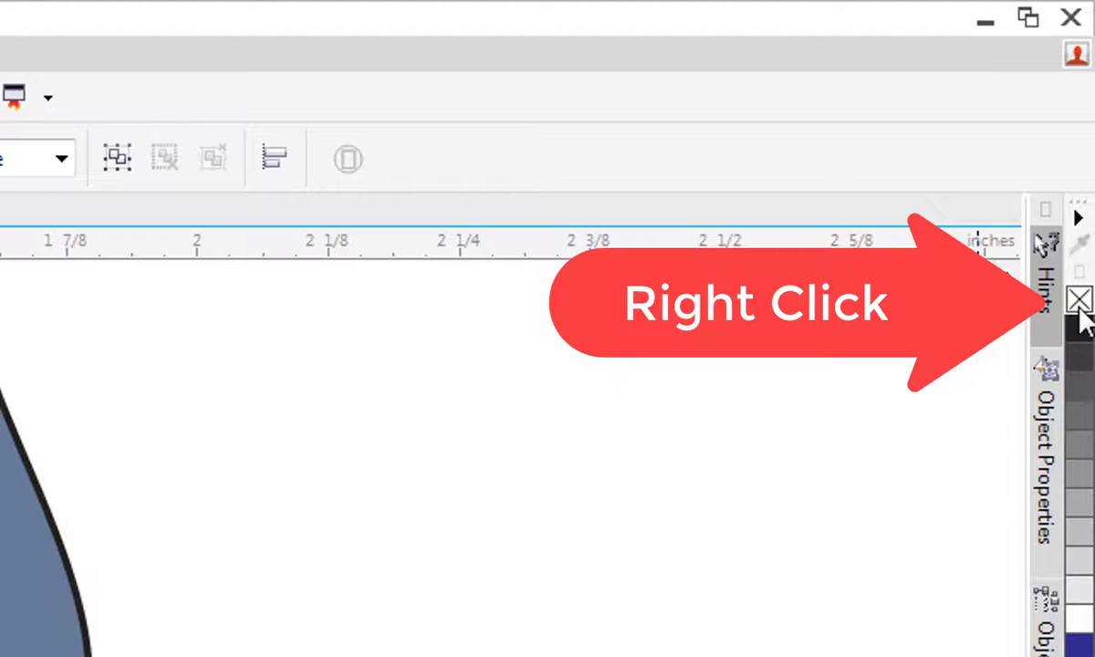
{"action": "right_click", "coordinate": [1080, 305]}
{"action": "left_click", "coordinate": [676, 438]}
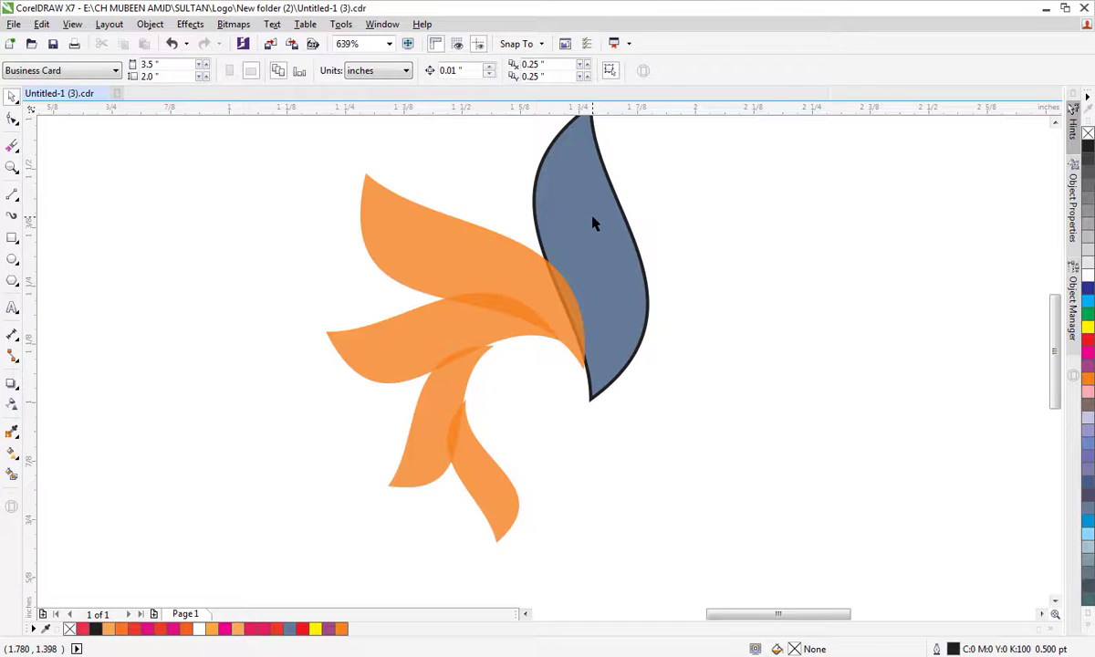
Give the outer circle a black hairline outline again and keep it selected.
{"action": "left_click", "coordinate": [593, 224]}
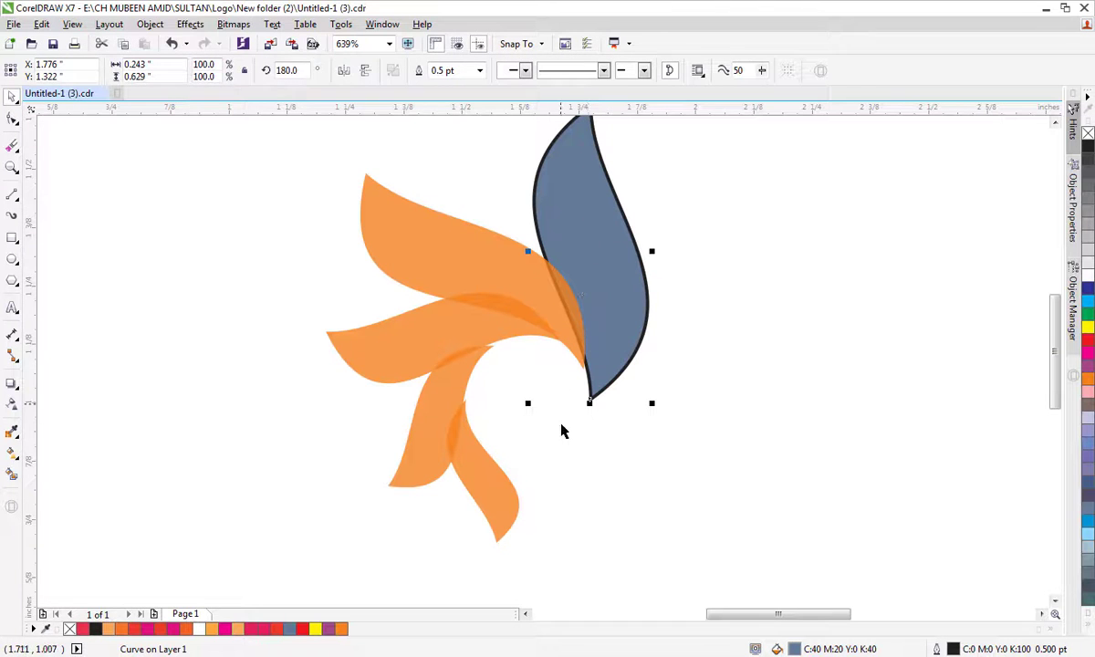
{"action": "left_click", "coordinate": [516, 388]}
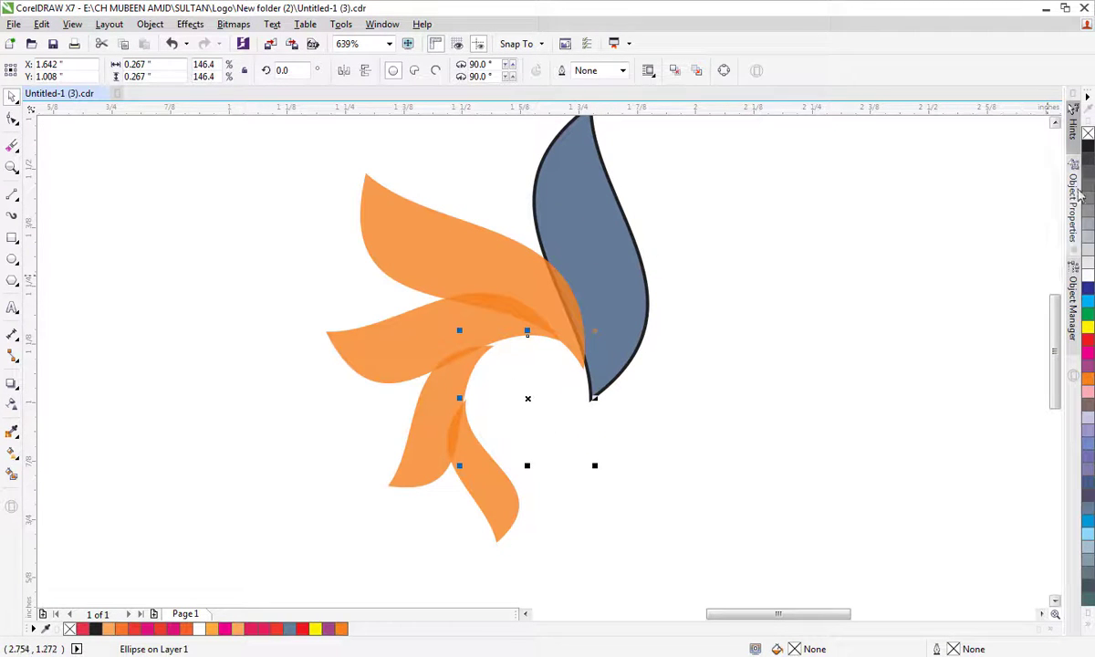
{"action": "right_click", "coordinate": [1087, 147]}
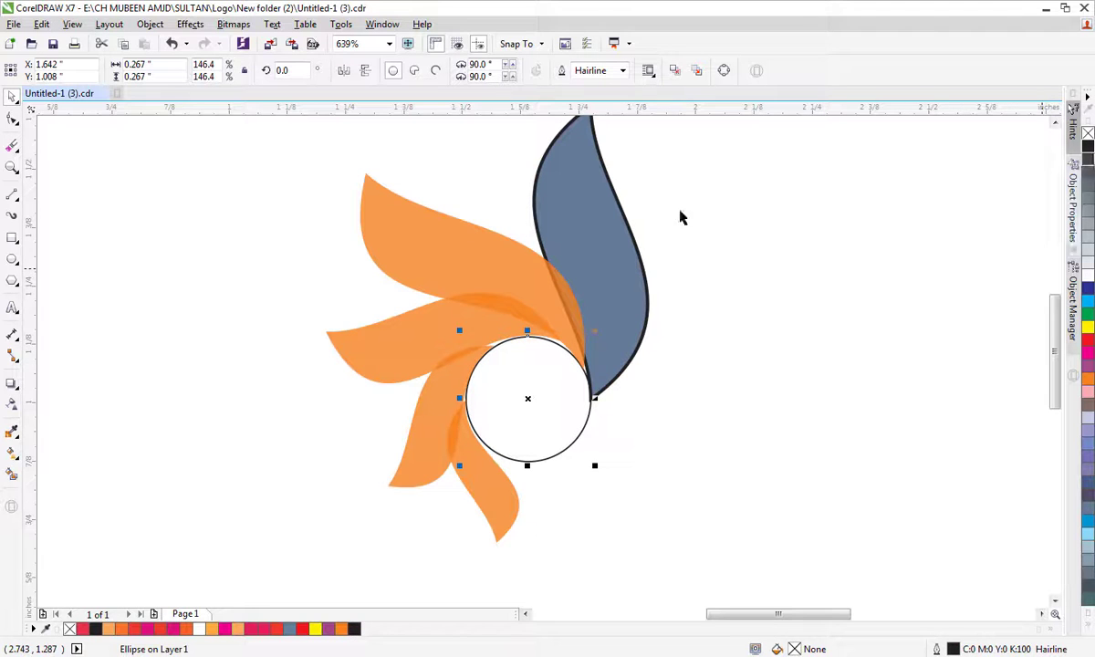
{"action": "left_click", "coordinate": [543, 406]}
{"action": "left_click", "coordinate": [732, 461]}
{"action": "left_click", "coordinate": [567, 430]}
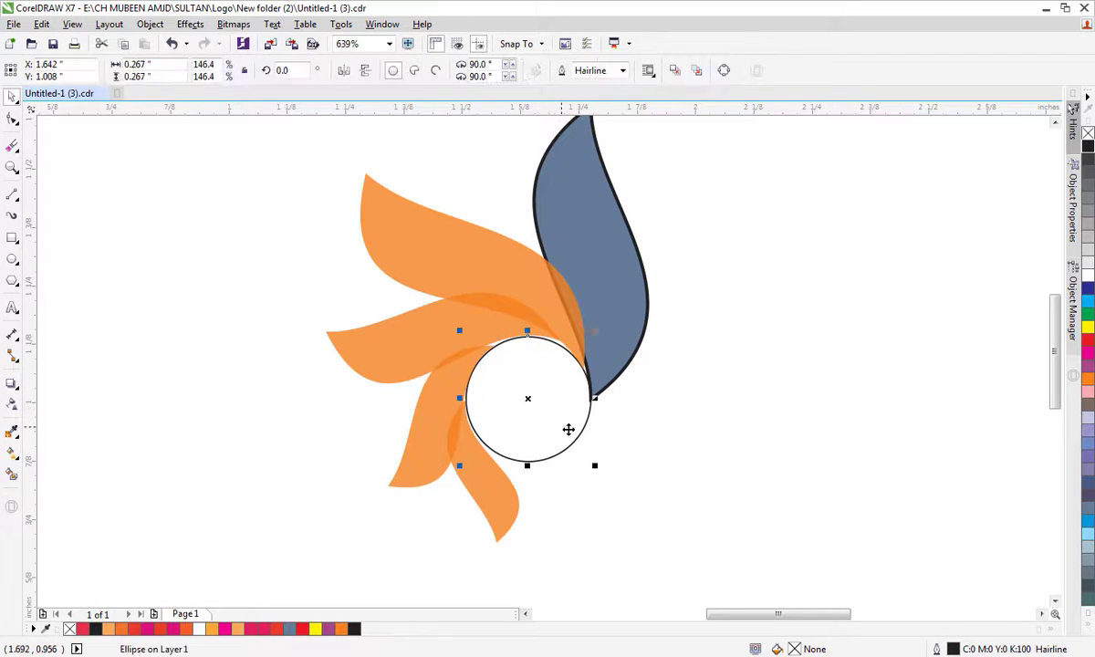
Give the inner concentric circle a black outline.
{"action": "left_click", "coordinate": [663, 552]}
{"action": "left_click_drag", "start_coordinate": [639, 533], "coordinate": [468, 327]}
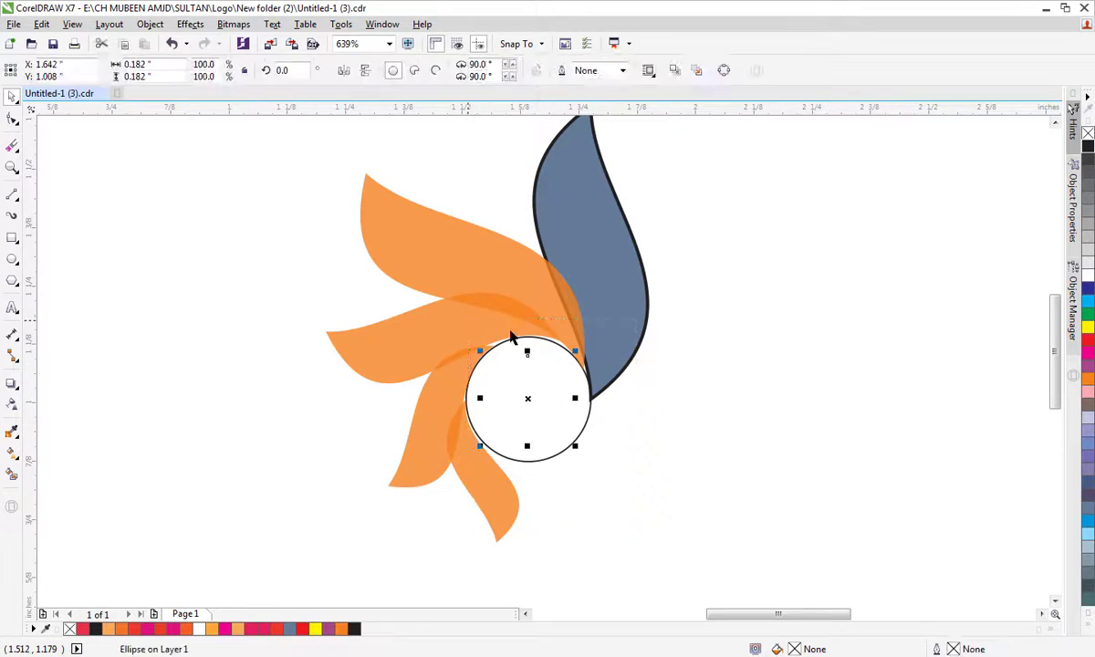
{"action": "right_click", "coordinate": [1087, 146]}
{"action": "left_click", "coordinate": [904, 413]}
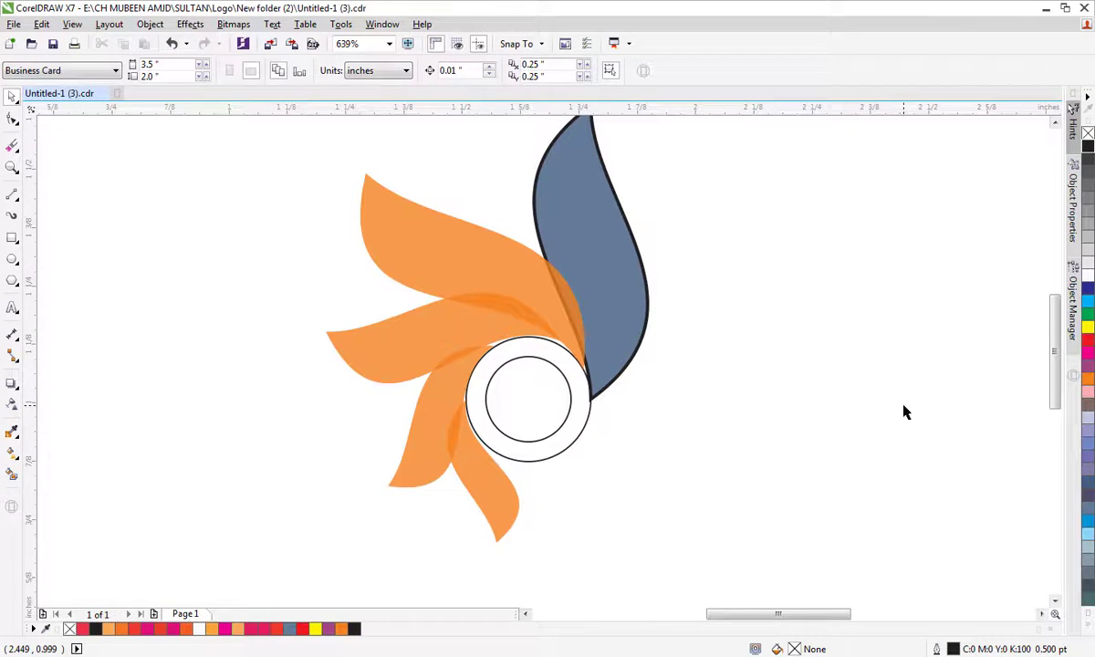
Apply a linear fountain fill to the large blue leaf, running from blue at its lower right edge to white at its upper tip.
{"action": "left_click", "coordinate": [614, 329]}
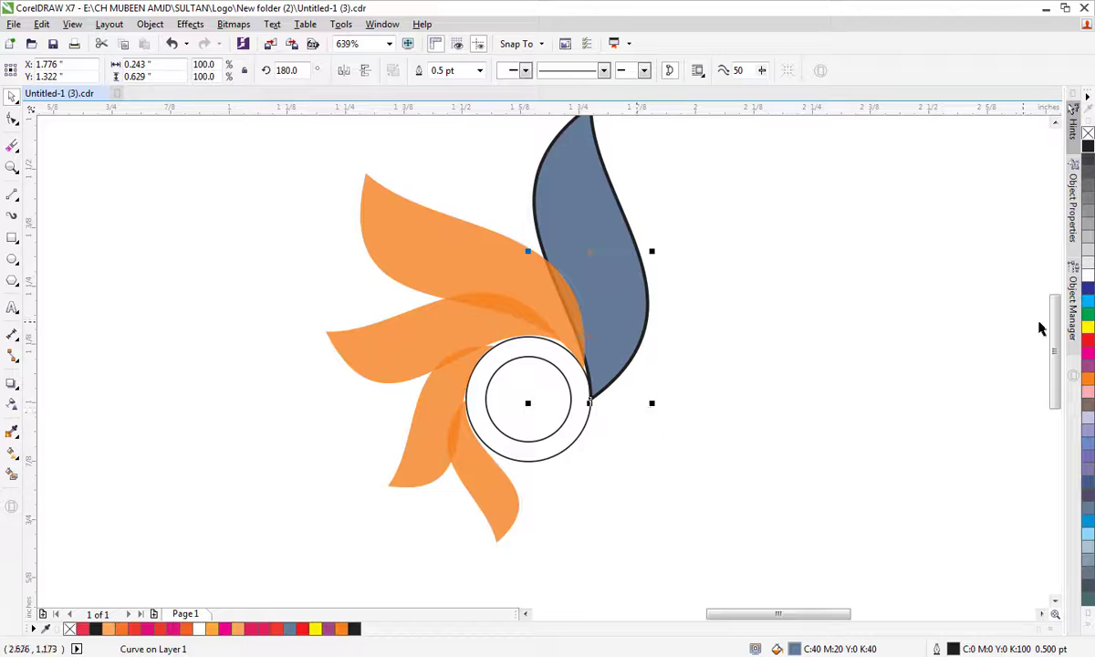
{"action": "scroll", "coordinate": [991, 306], "scroll_direction": "up", "scroll_amount": 2}
{"action": "left_click", "coordinate": [794, 383]}
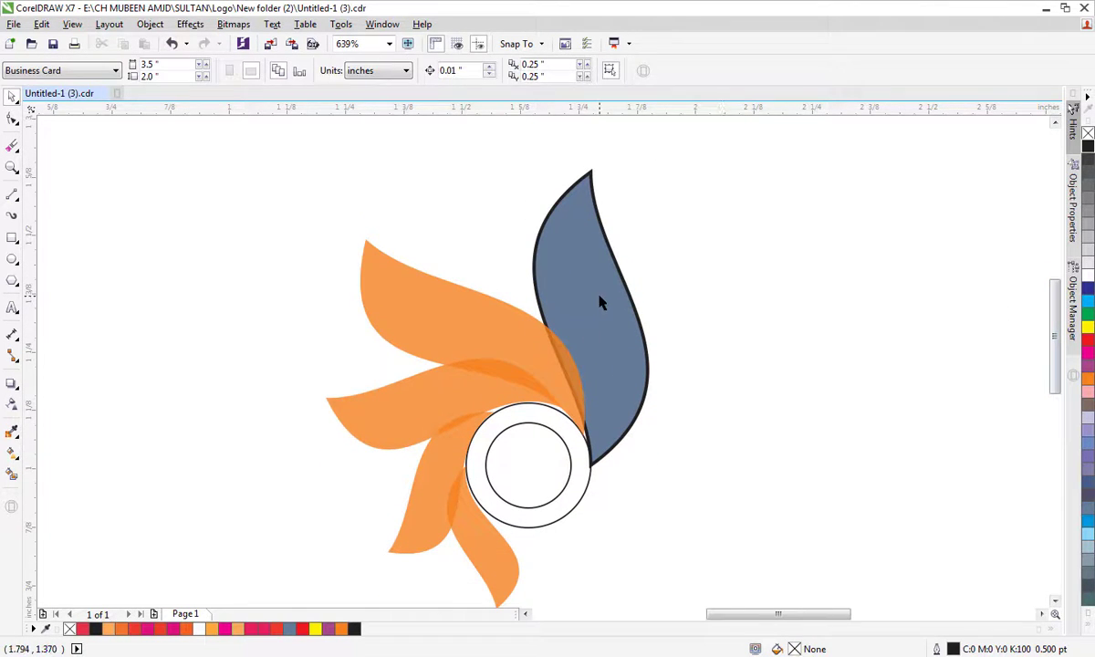
{"action": "left_click", "coordinate": [601, 303]}
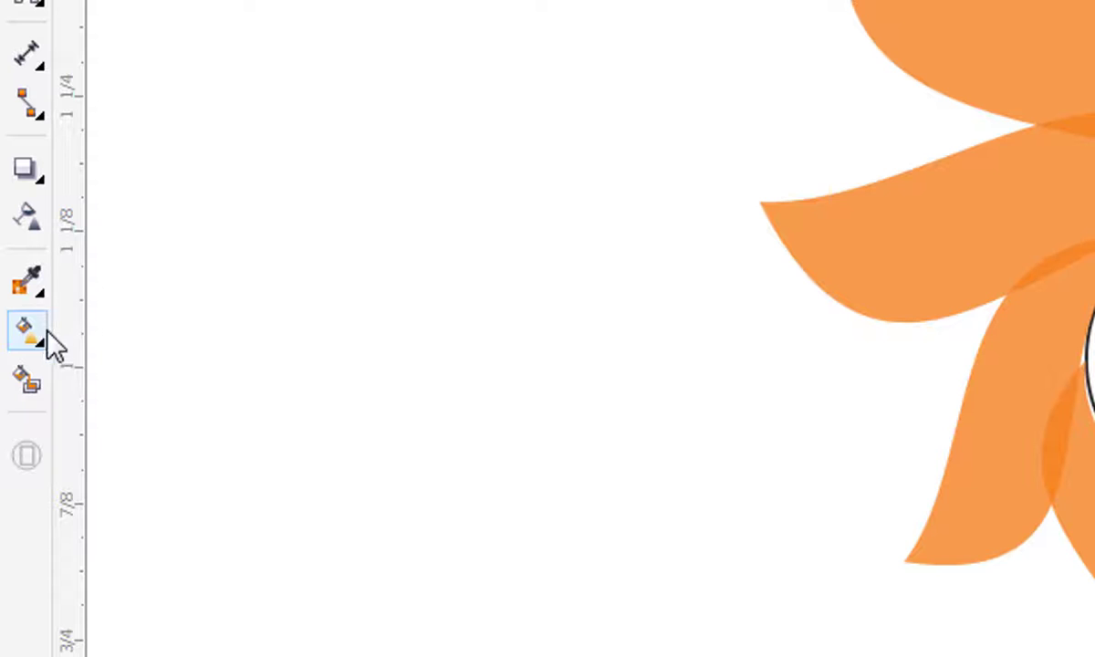
{"action": "left_click", "coordinate": [13, 456]}
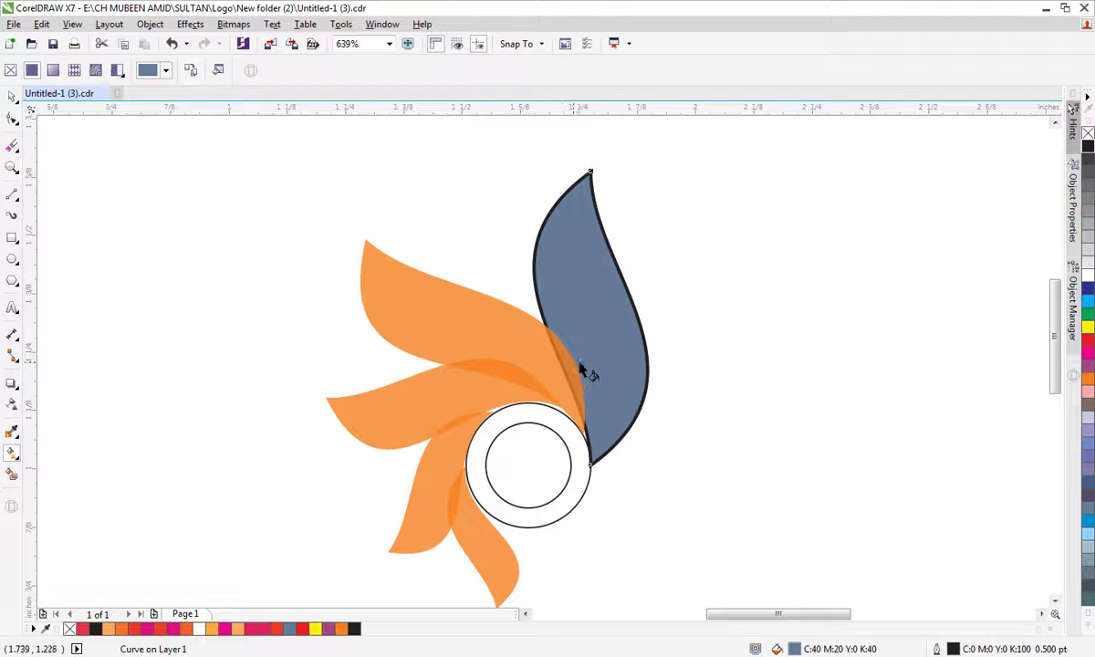
{"action": "left_click_drag", "start_coordinate": [612, 367], "coordinate": [586, 234]}
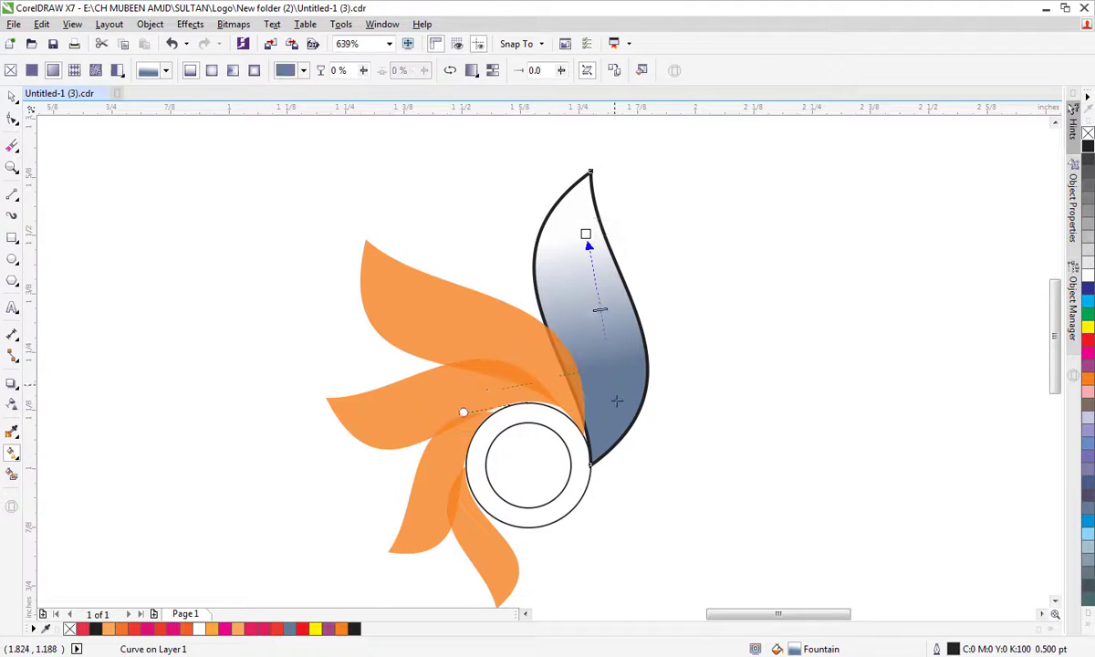
{"action": "left_click_drag", "start_coordinate": [580, 378], "coordinate": [645, 361]}
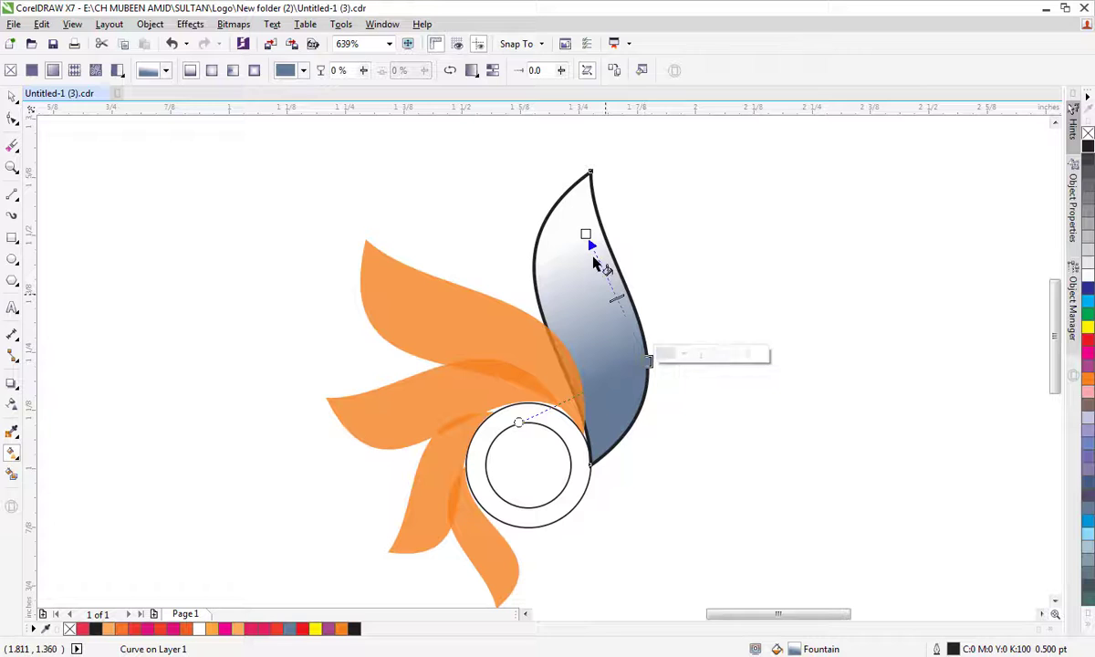
{"action": "left_click_drag", "start_coordinate": [588, 241], "coordinate": [570, 176]}
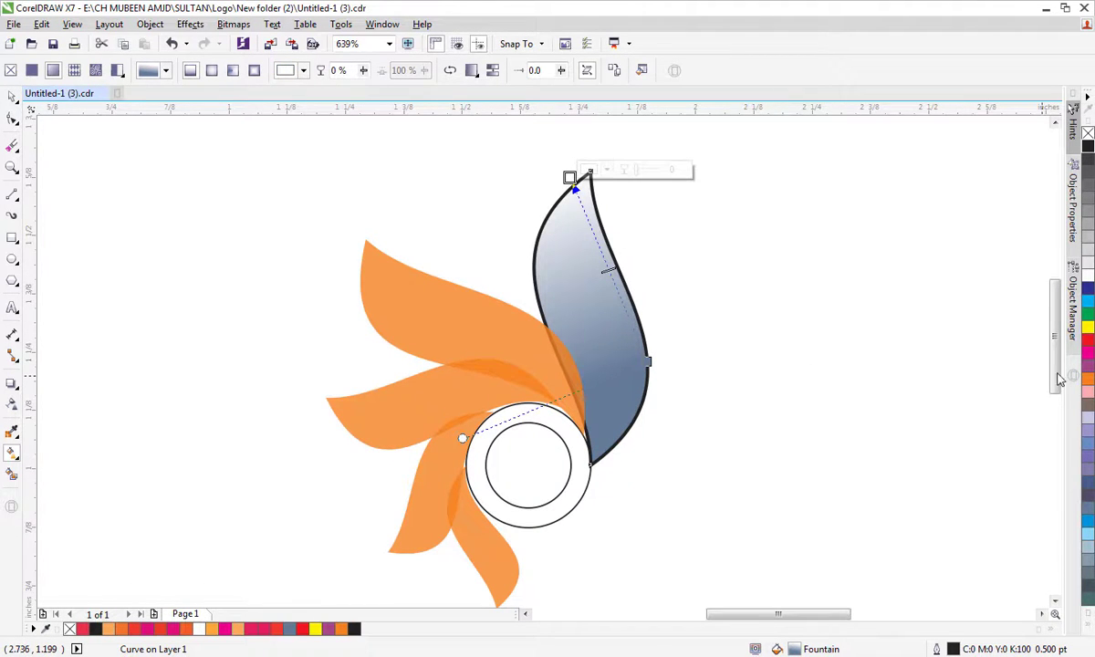
Recolor the leaf's gradient to red at the tip and black at the base, extending the black end beyond the leaf's lower right.
{"action": "left_click", "coordinate": [1087, 340]}
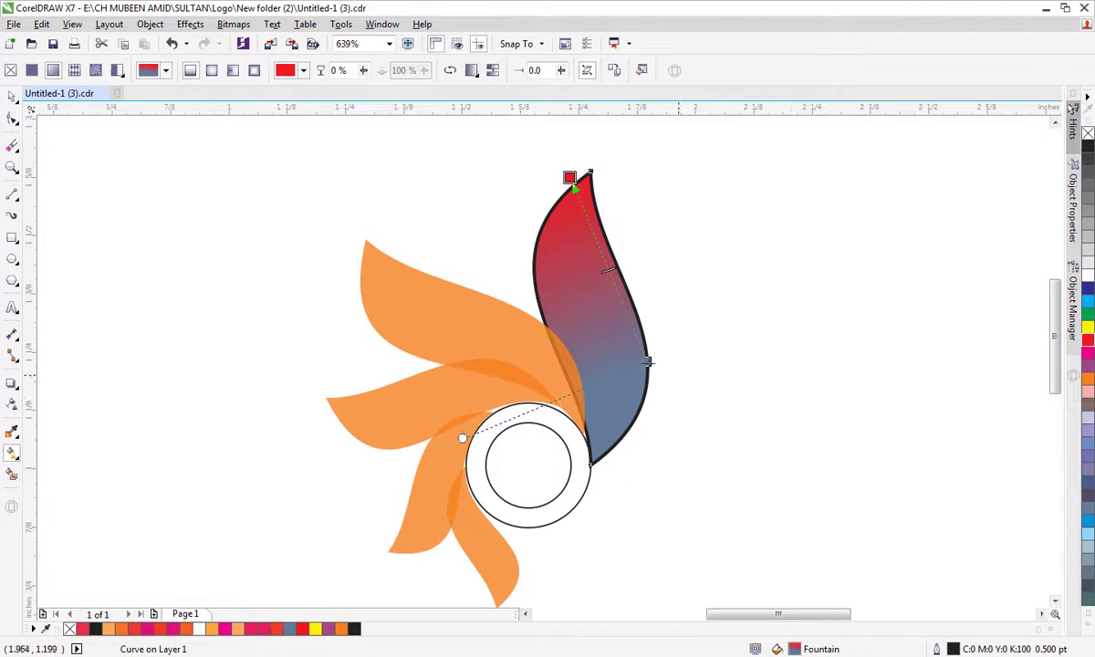
{"action": "left_click", "coordinate": [646, 362]}
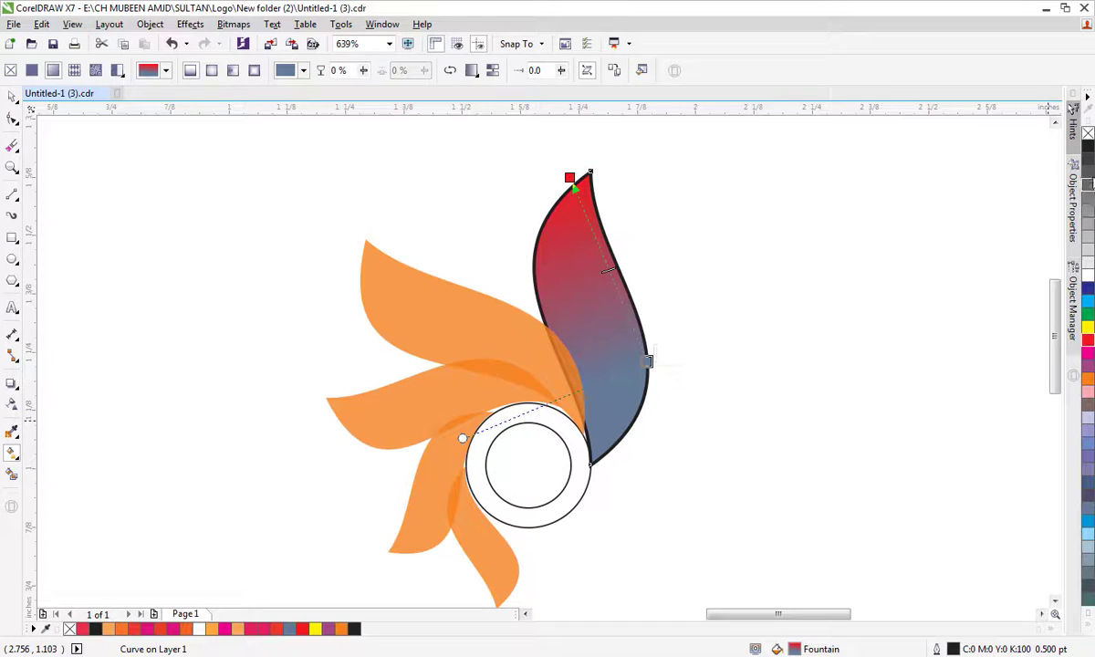
{"action": "left_click", "coordinate": [1088, 146]}
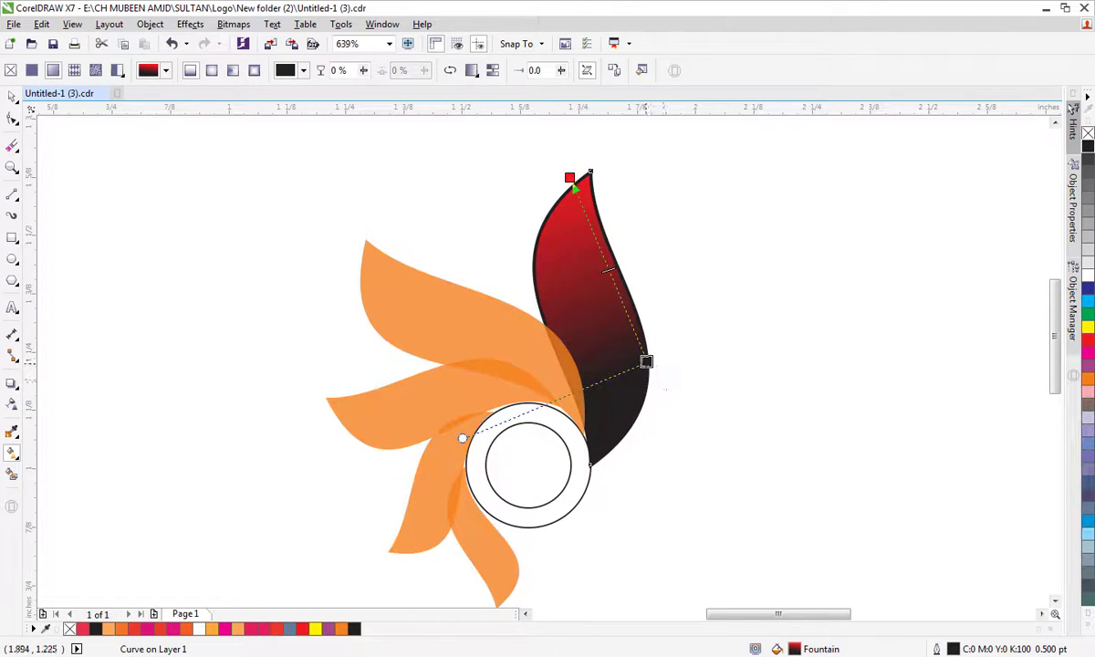
{"action": "left_click_drag", "start_coordinate": [647, 362], "coordinate": [744, 471]}
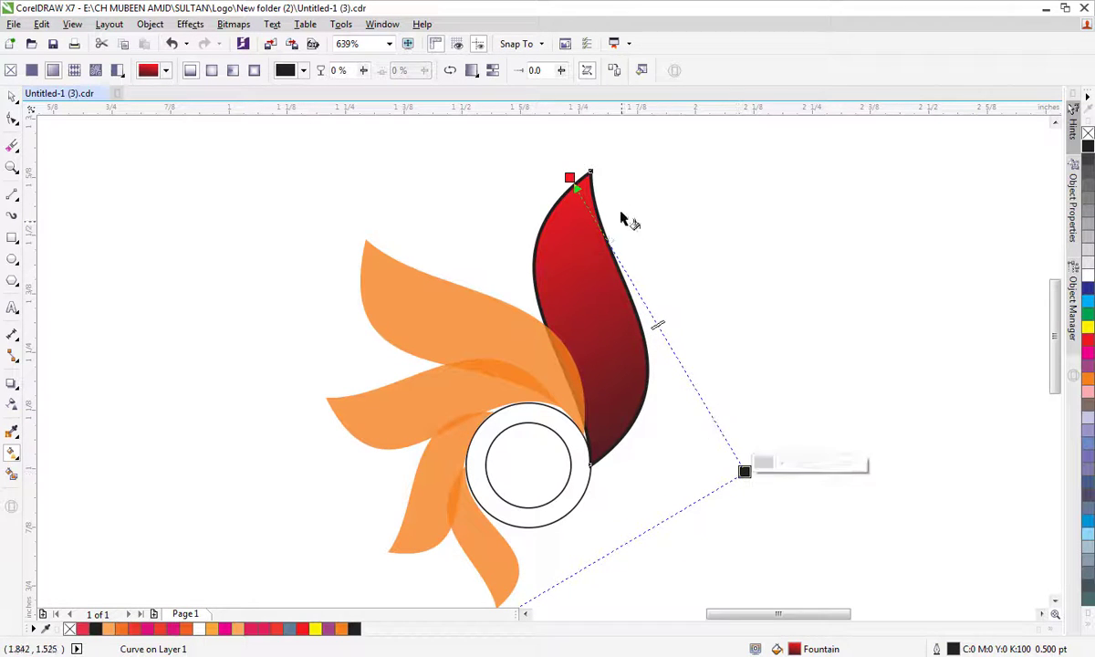
{"action": "left_click_drag", "start_coordinate": [570, 176], "coordinate": [571, 208]}
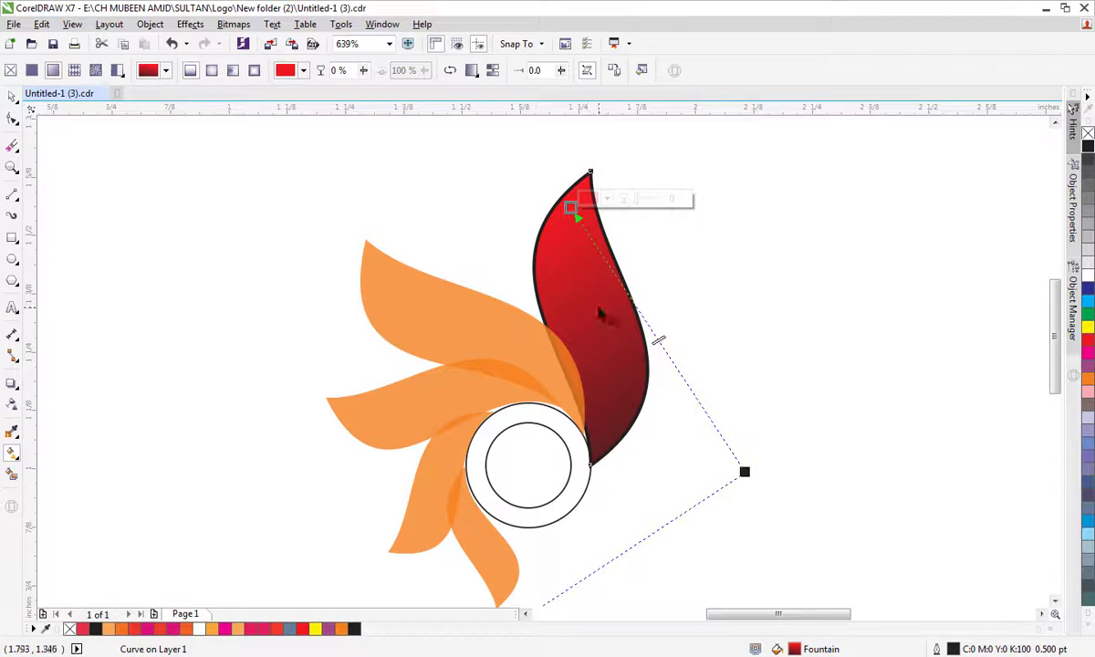
Remove the outline from the red-to-black leaf.
{"action": "left_click", "coordinate": [11, 95]}
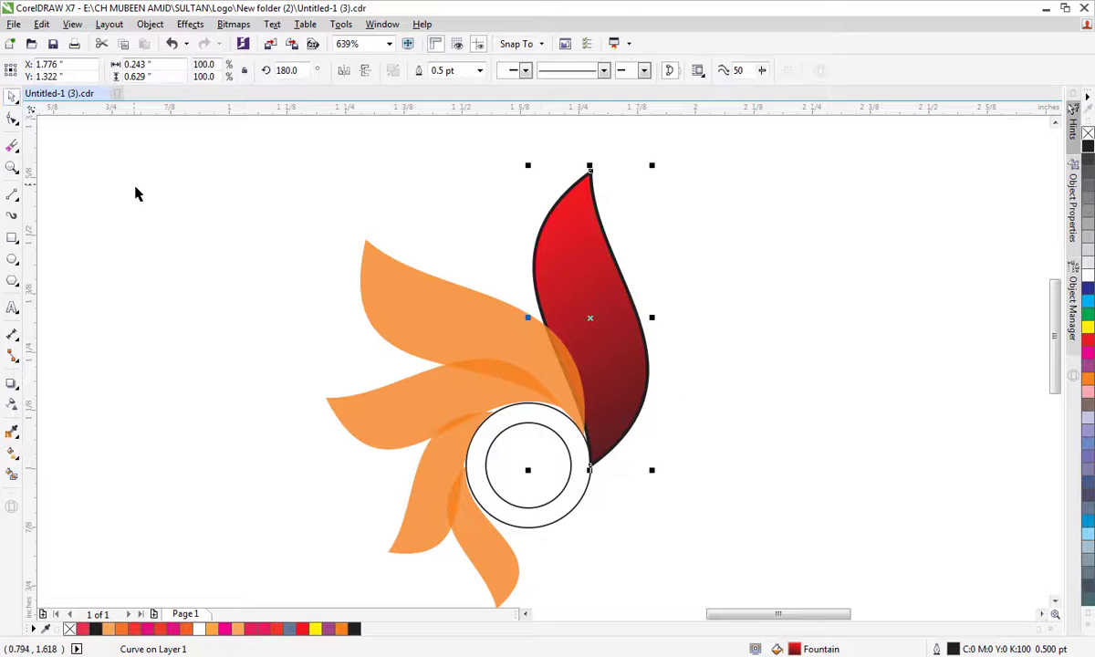
{"action": "left_click", "coordinate": [137, 191]}
{"action": "left_click", "coordinate": [537, 281]}
{"action": "right_click", "coordinate": [1088, 133]}
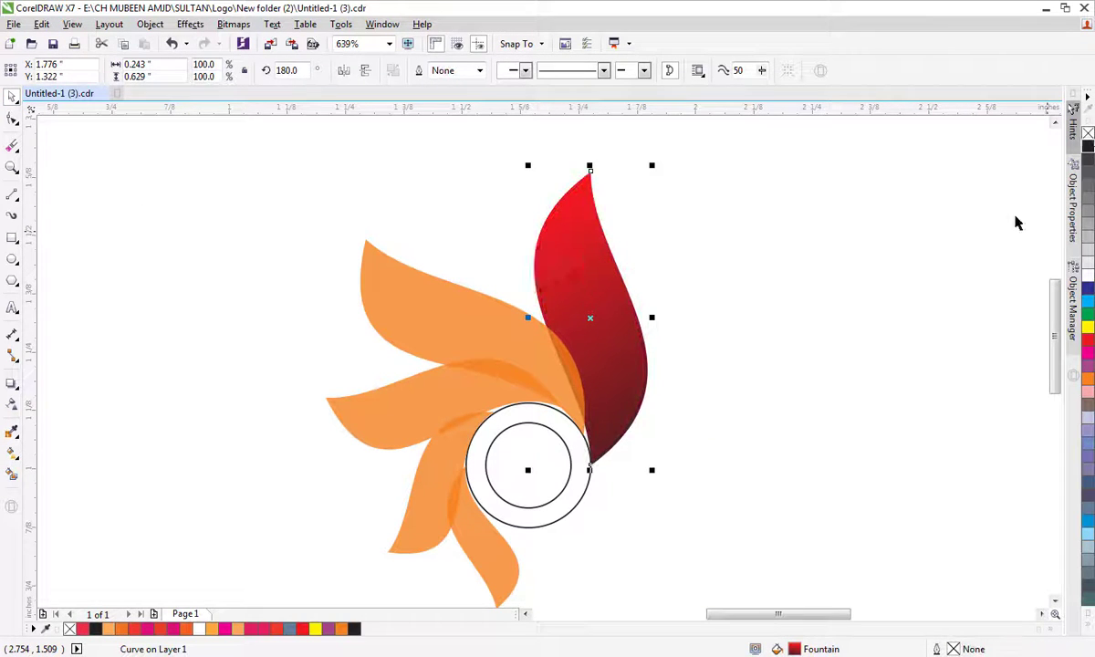
{"action": "left_click", "coordinate": [902, 329]}
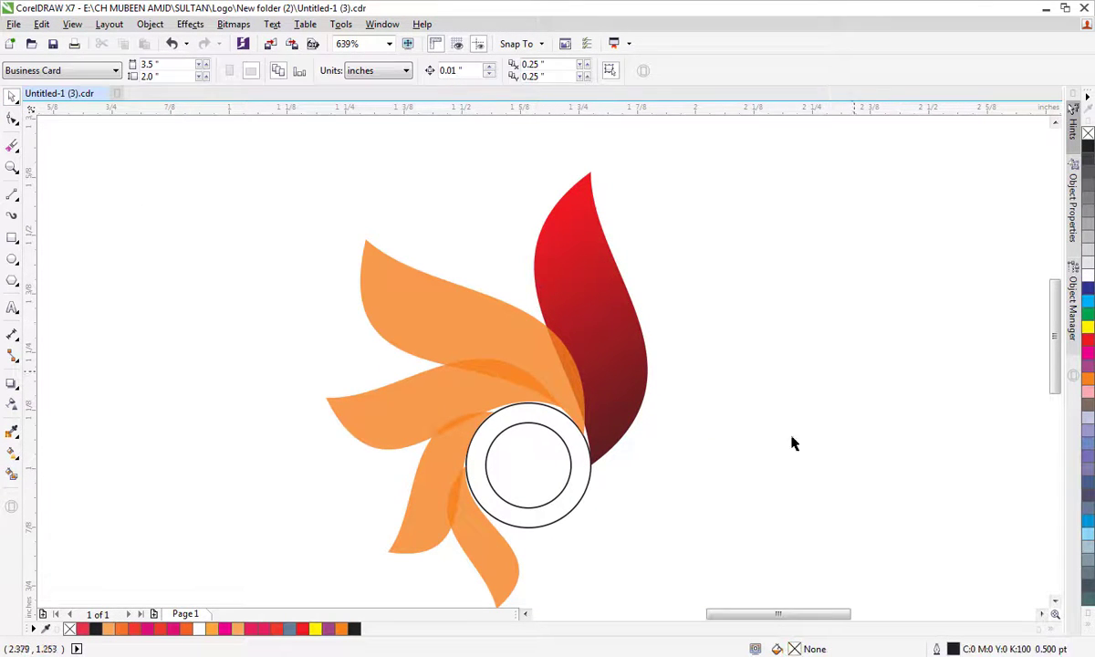
Delete the outer circle and enlarge the remaining circle about its center to about 0.2 inches across.
{"action": "left_click", "coordinate": [573, 493]}
{"action": "key", "text": "Delete"}
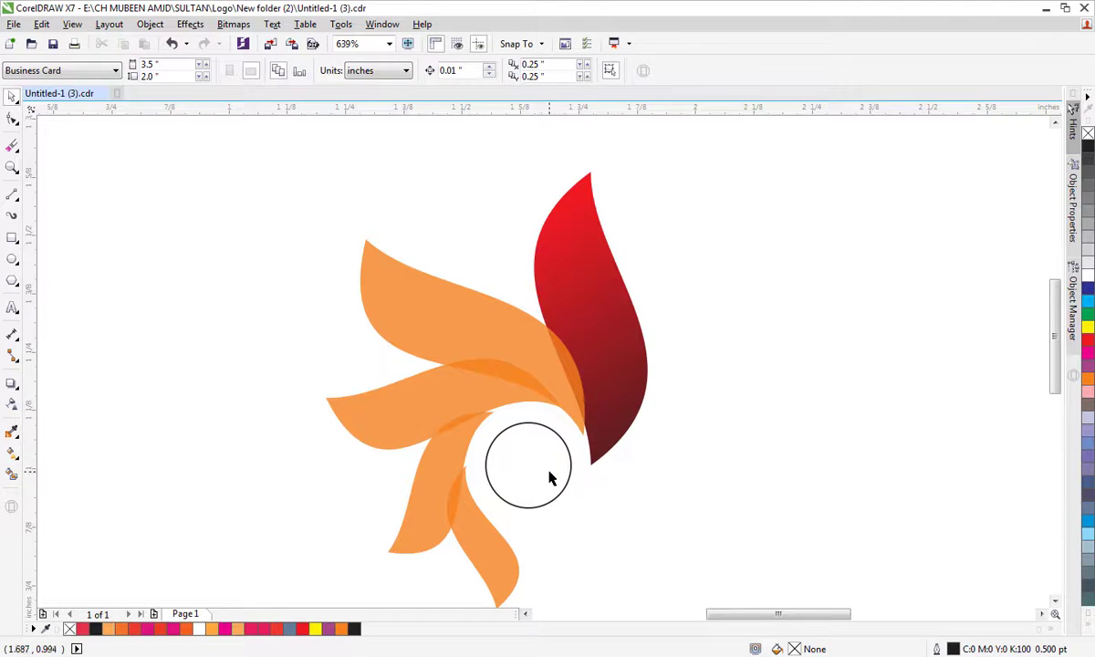
{"action": "left_click", "coordinate": [550, 479]}
{"action": "left_click_drag", "start_coordinate": [576, 417], "coordinate": [584, 408]}
{"action": "left_click", "coordinate": [715, 479]}
{"action": "left_click", "coordinate": [524, 425]}
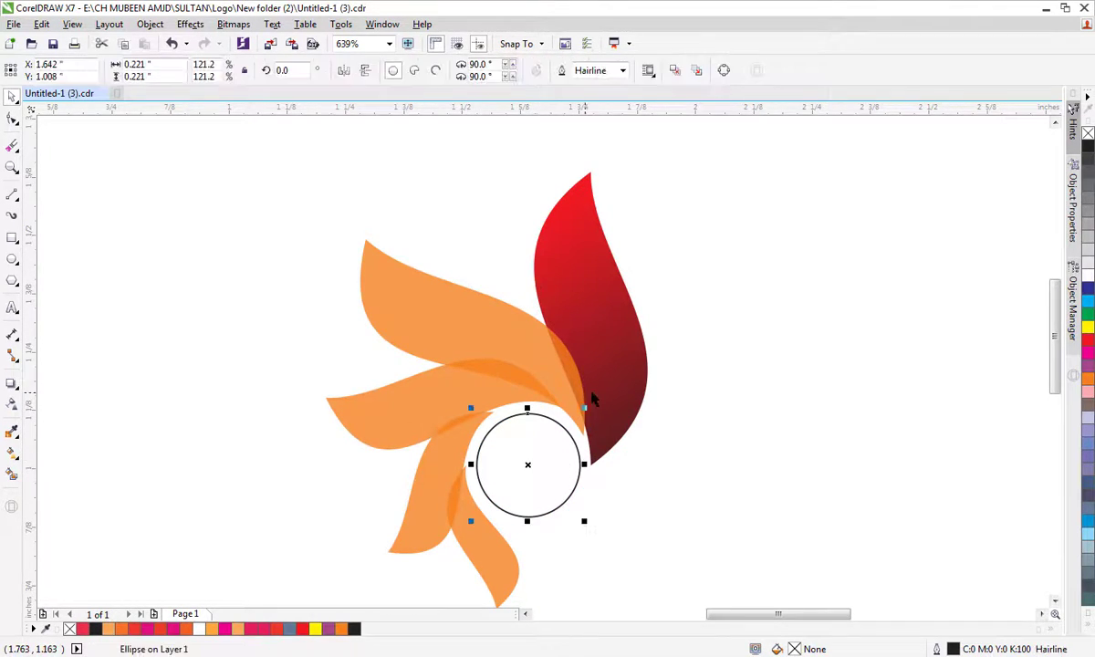
{"action": "left_click", "coordinate": [547, 384], "text": "shift"}
{"action": "left_click", "coordinate": [555, 453]}
{"action": "left_click", "coordinate": [611, 501]}
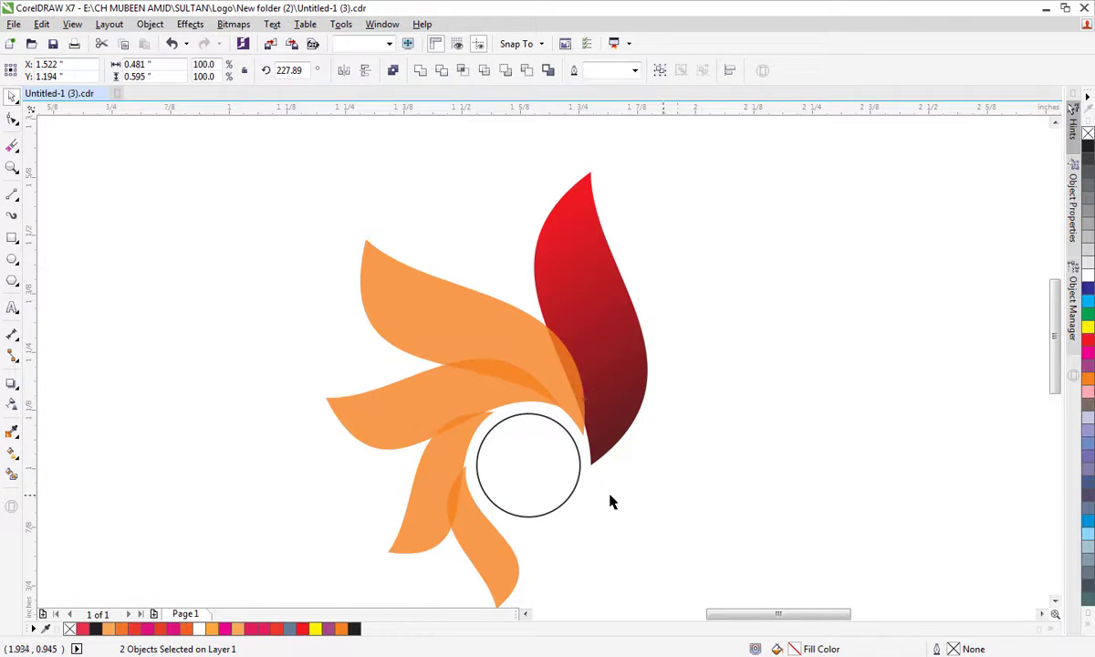
{"action": "left_click", "coordinate": [581, 426]}
{"action": "left_click_drag", "start_coordinate": [588, 409], "coordinate": [583, 413]}
{"action": "left_click", "coordinate": [599, 482]}
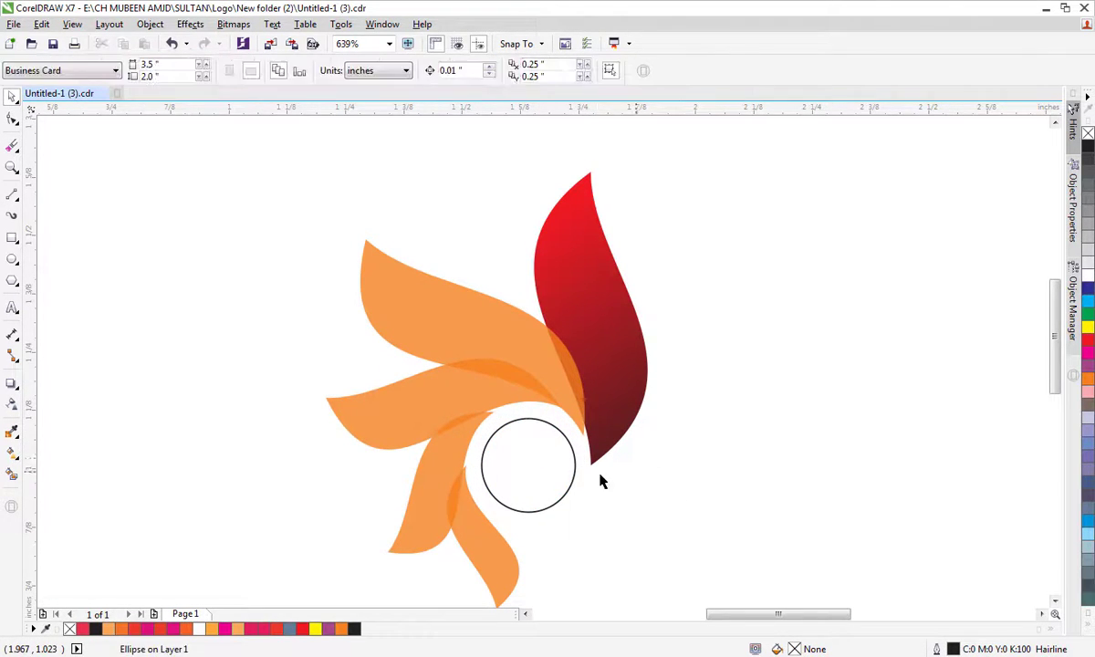
Fill the circle with red and give it a linear fountain fill running from red at its lower part to black above its upper edge.
{"action": "left_click", "coordinate": [564, 474]}
{"action": "left_click", "coordinate": [1087, 343]}
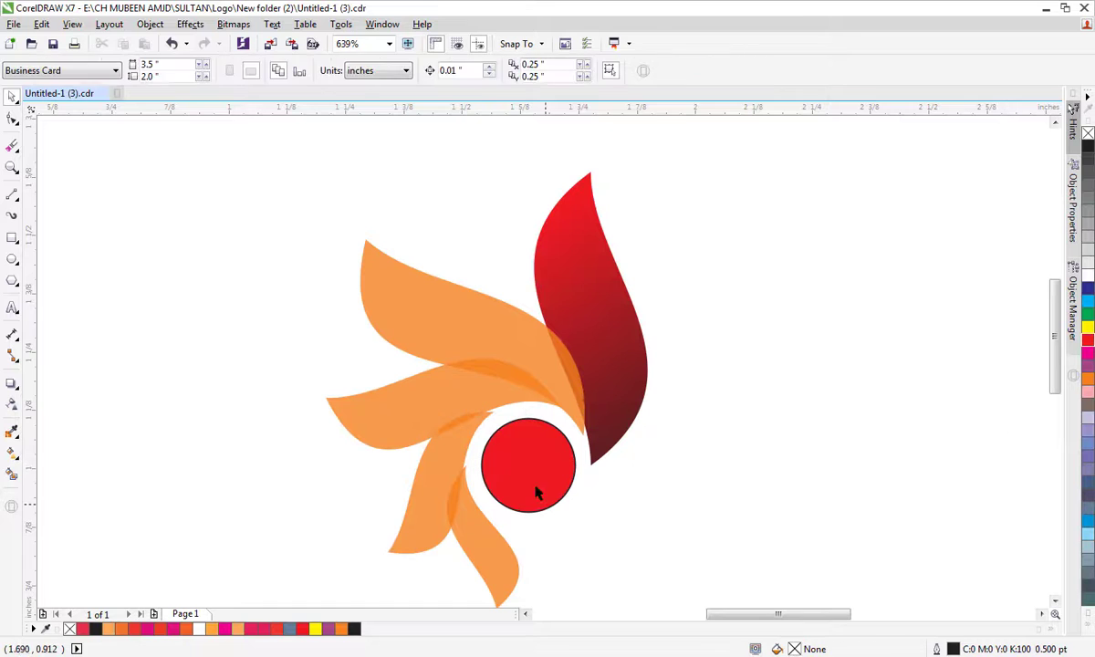
{"action": "left_click", "coordinate": [11, 454]}
{"action": "left_click_drag", "start_coordinate": [514, 482], "coordinate": [548, 391]}
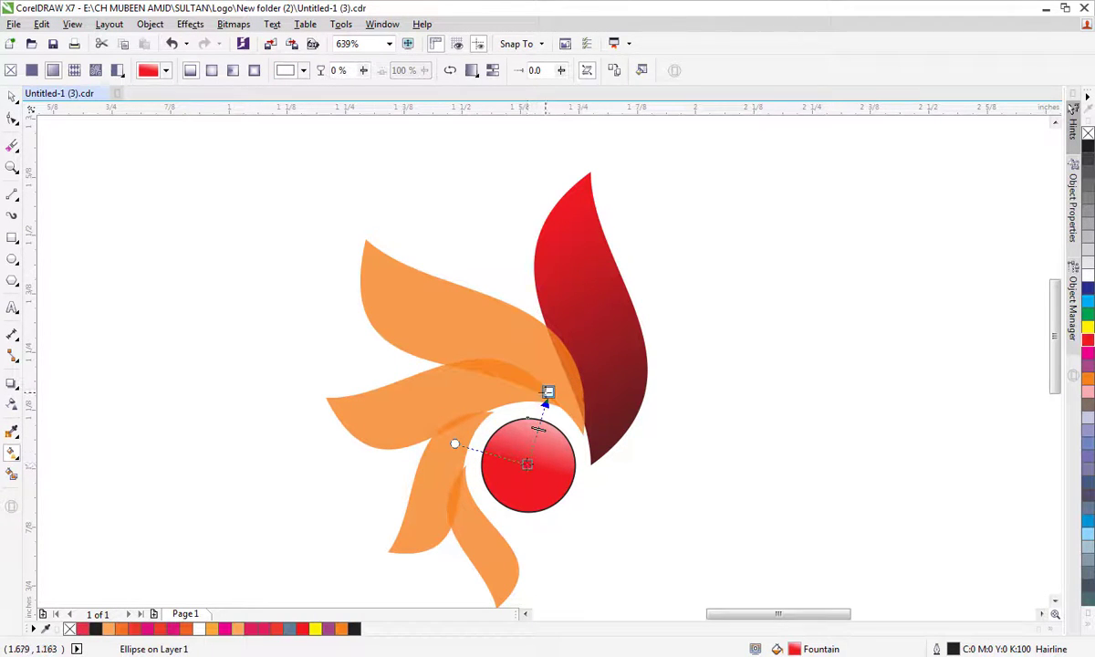
{"action": "left_click", "coordinate": [669, 508]}
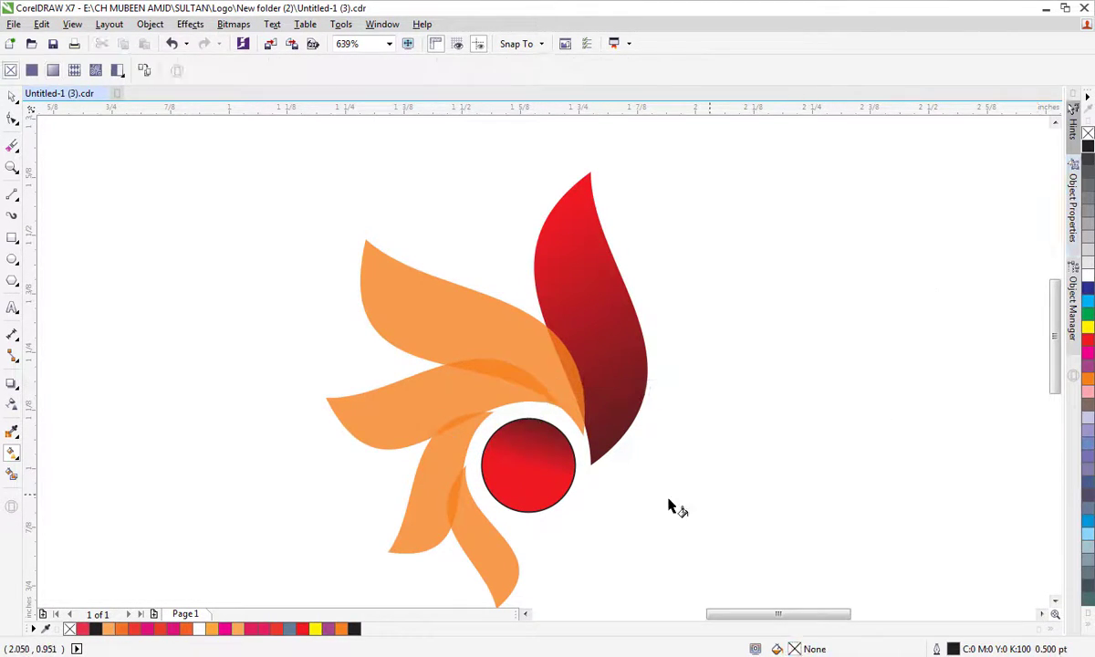
{"action": "left_click", "coordinate": [494, 449]}
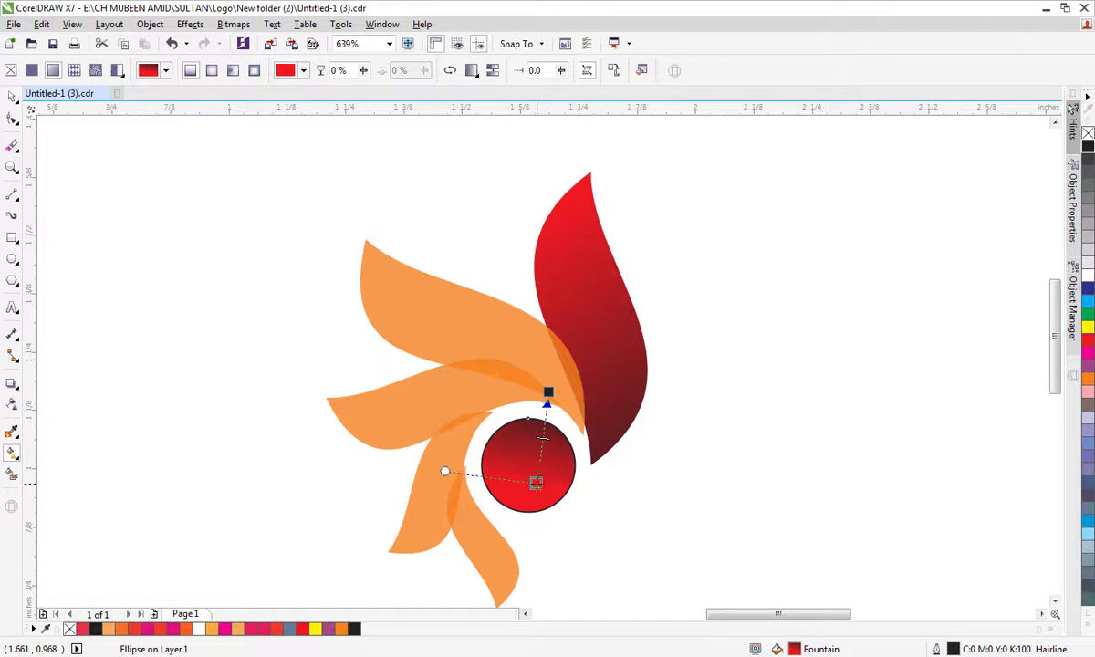
{"action": "mouse_move", "coordinate": [536, 482]}
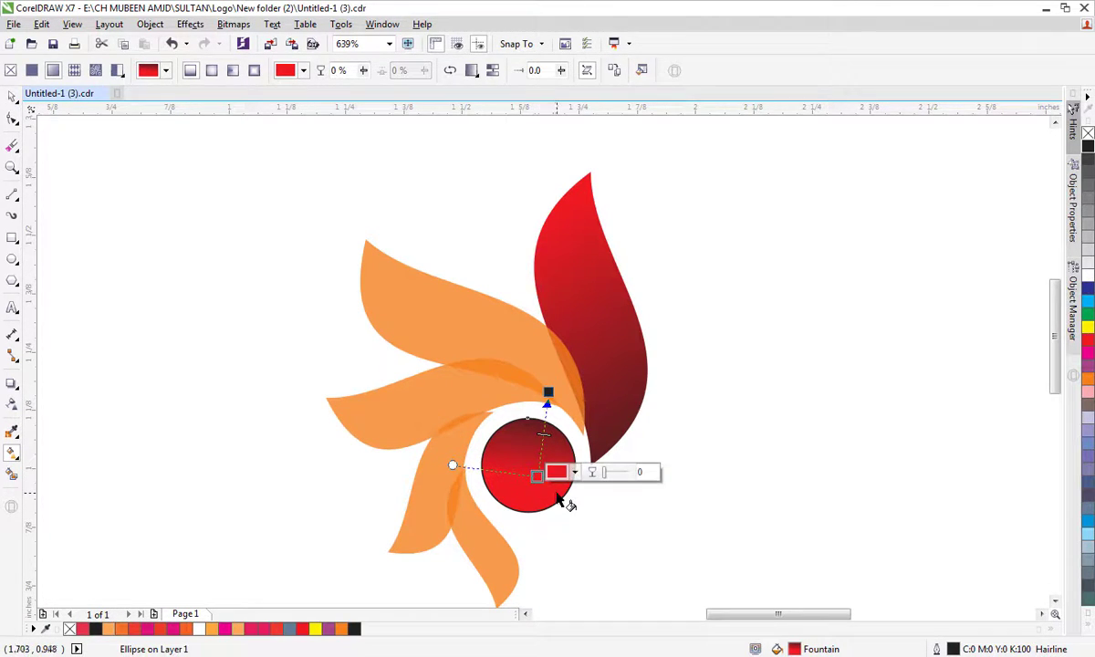
Remove the outline from the gradient-filled circle.
{"action": "key", "text": "space"}
{"action": "left_click", "coordinate": [99, 193]}
{"action": "left_click", "coordinate": [539, 436]}
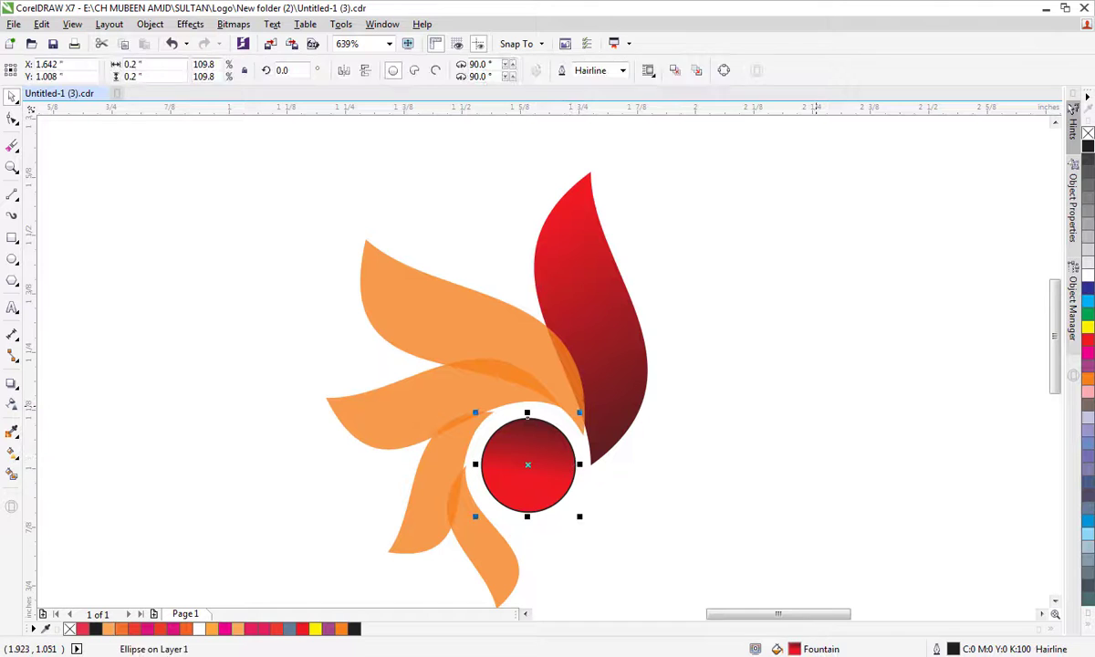
{"action": "right_click", "coordinate": [1088, 134]}
{"action": "left_click", "coordinate": [858, 358]}
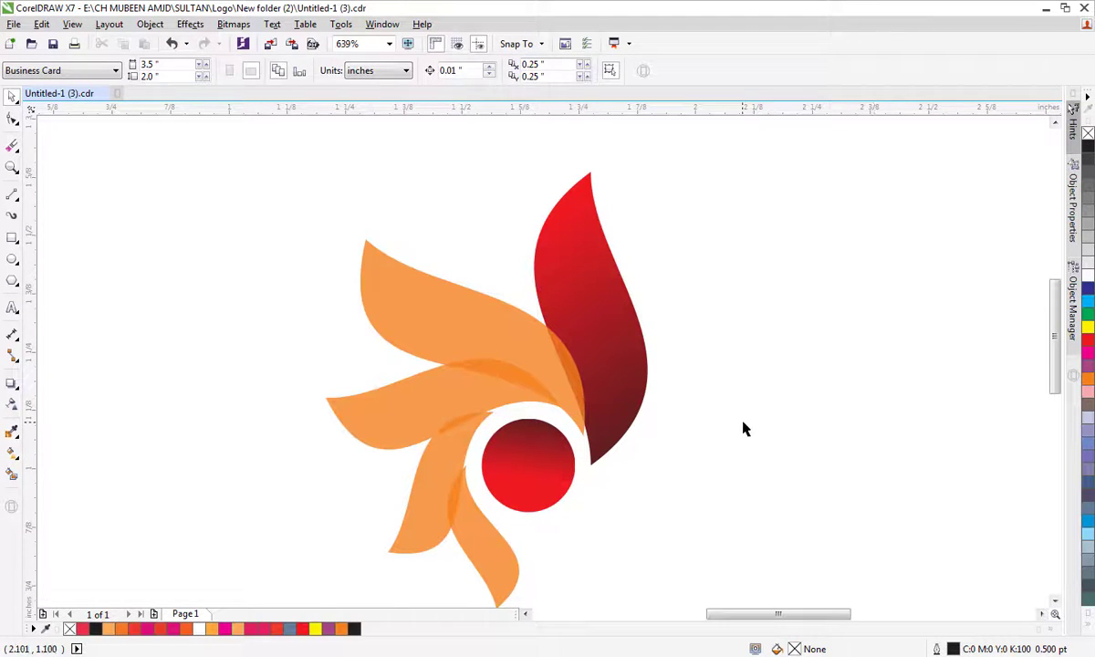
Draw a straight horizontal 0.5 pt line extending right from just beside the circle's lower edge.
{"action": "key", "text": "shift+F4"}
{"action": "key", "text": "F4"}
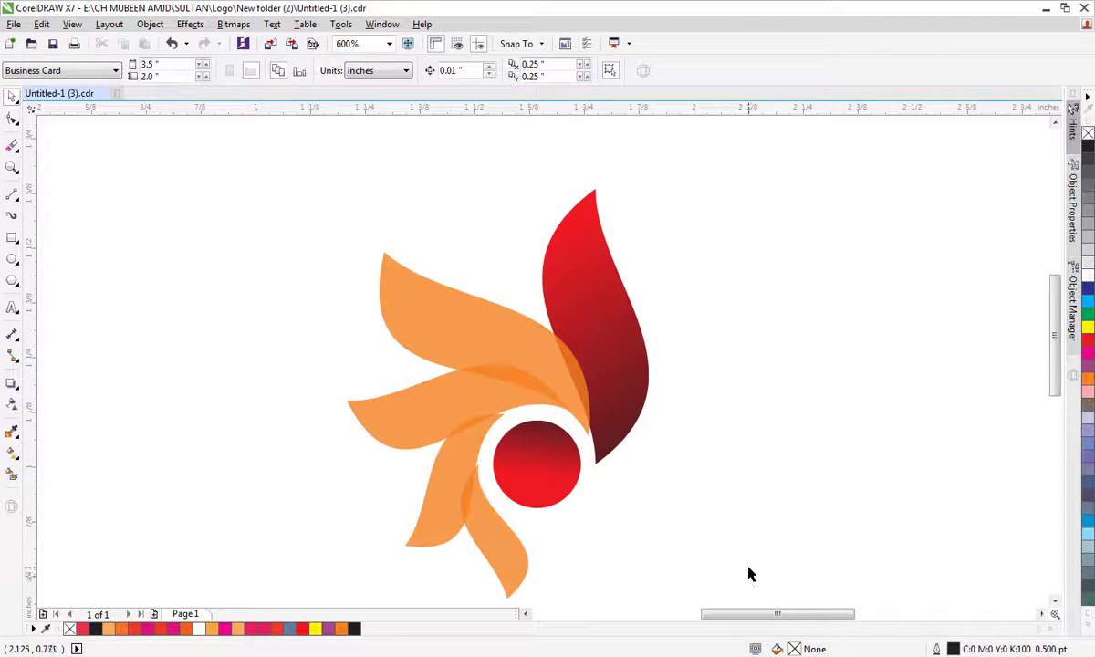
{"action": "key", "text": "shift+F4"}
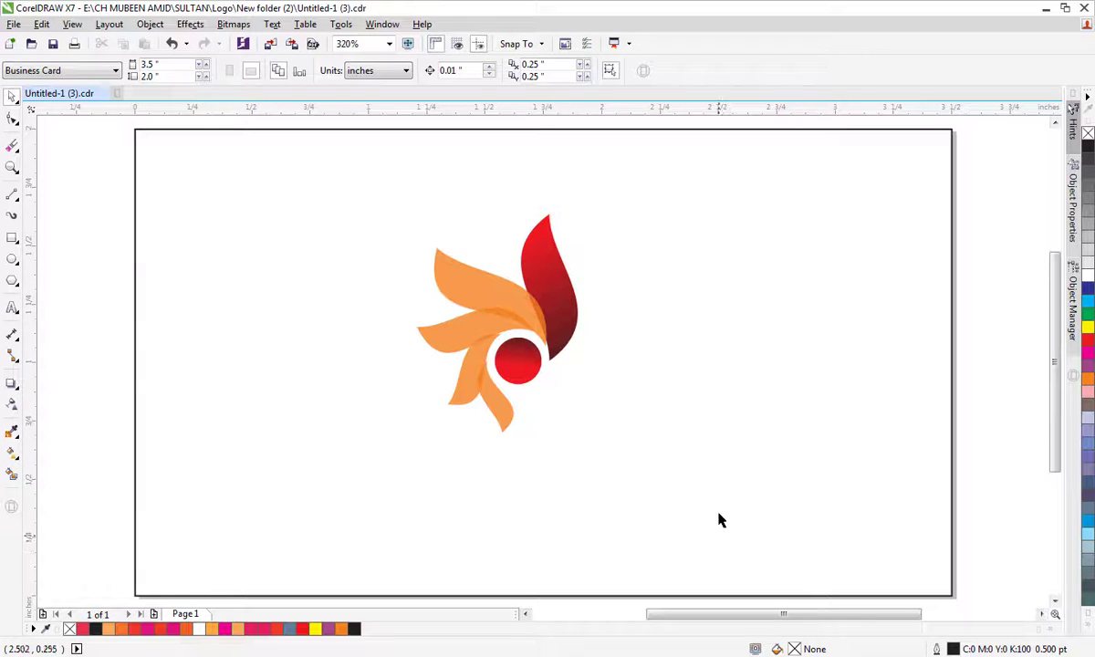
{"action": "left_click", "coordinate": [12, 199]}
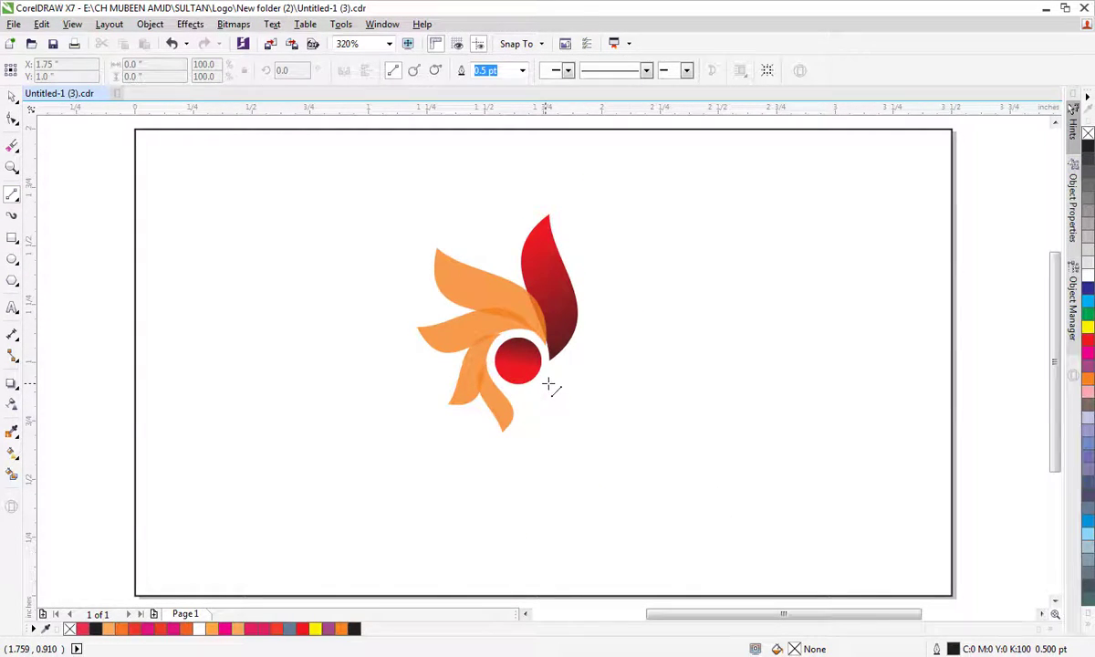
{"action": "left_click", "coordinate": [546, 383]}
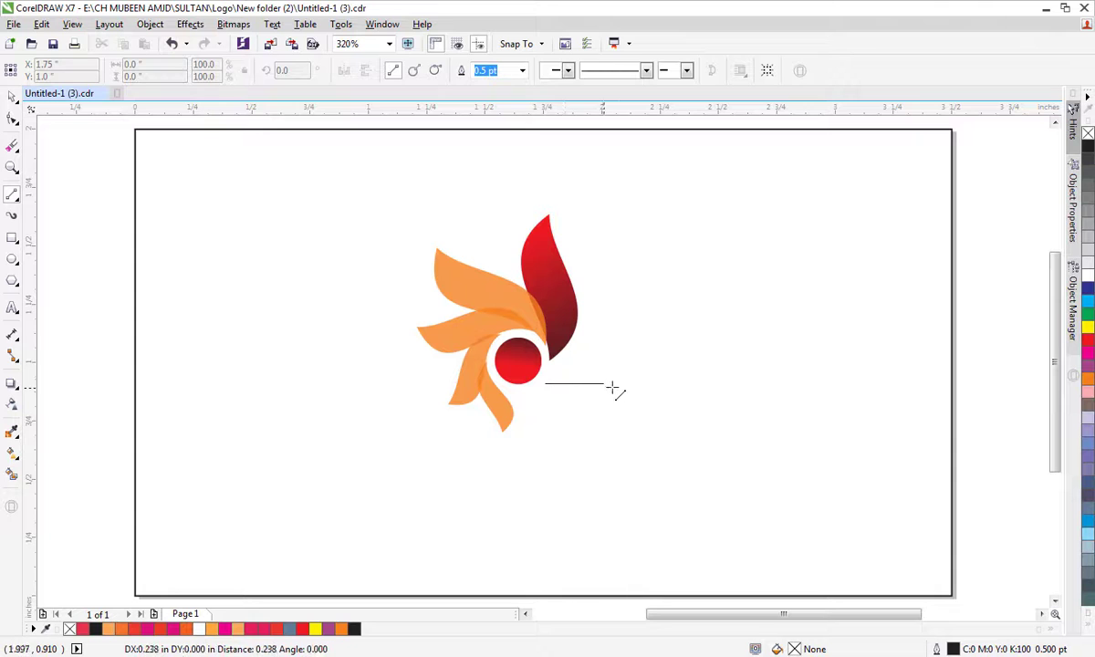
{"action": "left_click", "coordinate": [729, 383]}
{"action": "left_click", "coordinate": [12, 96]}
{"action": "left_click", "coordinate": [211, 334]}
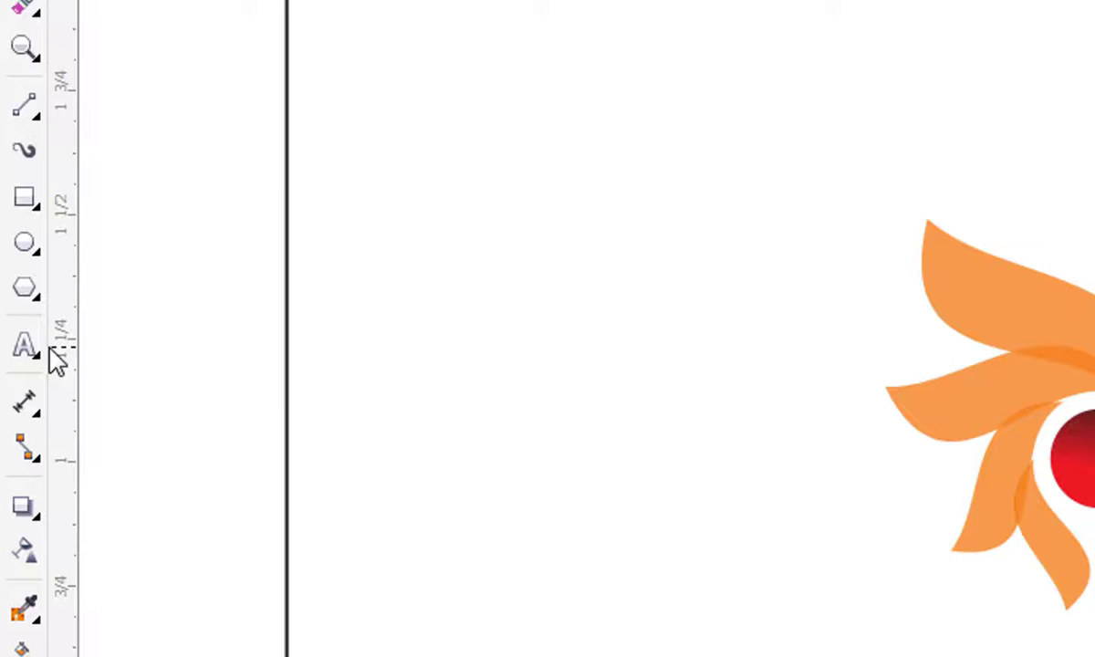
Add the artistic text "Your Name" in 24 pt Arial starting just above the horizontal line beside the circle.
{"action": "left_click", "coordinate": [12, 308]}
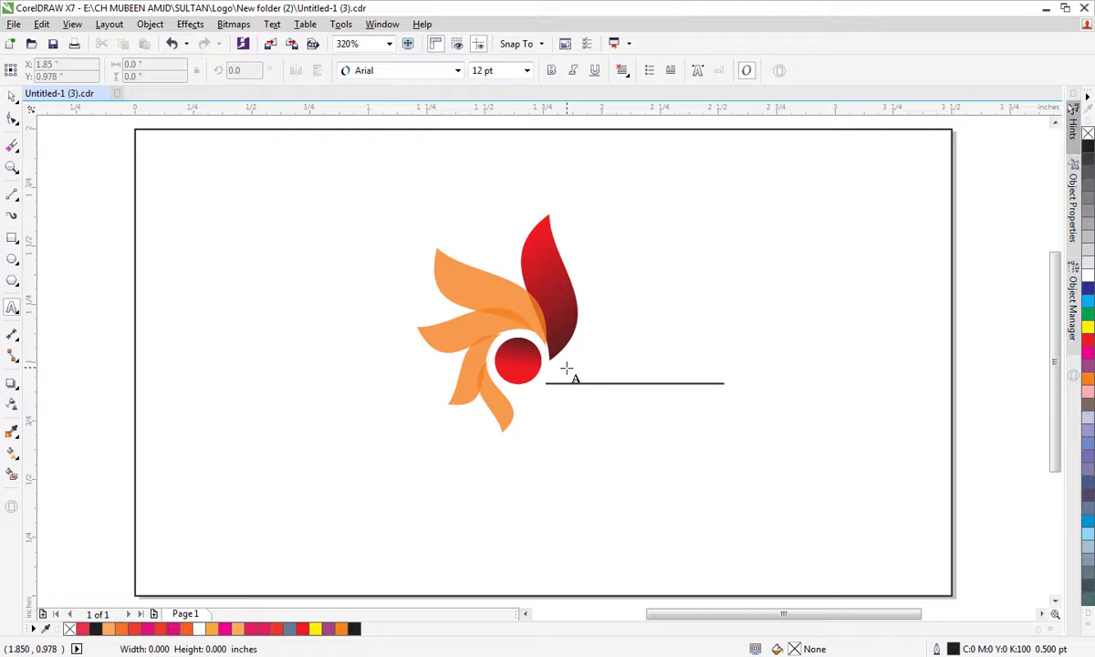
{"action": "left_click", "coordinate": [531, 357]}
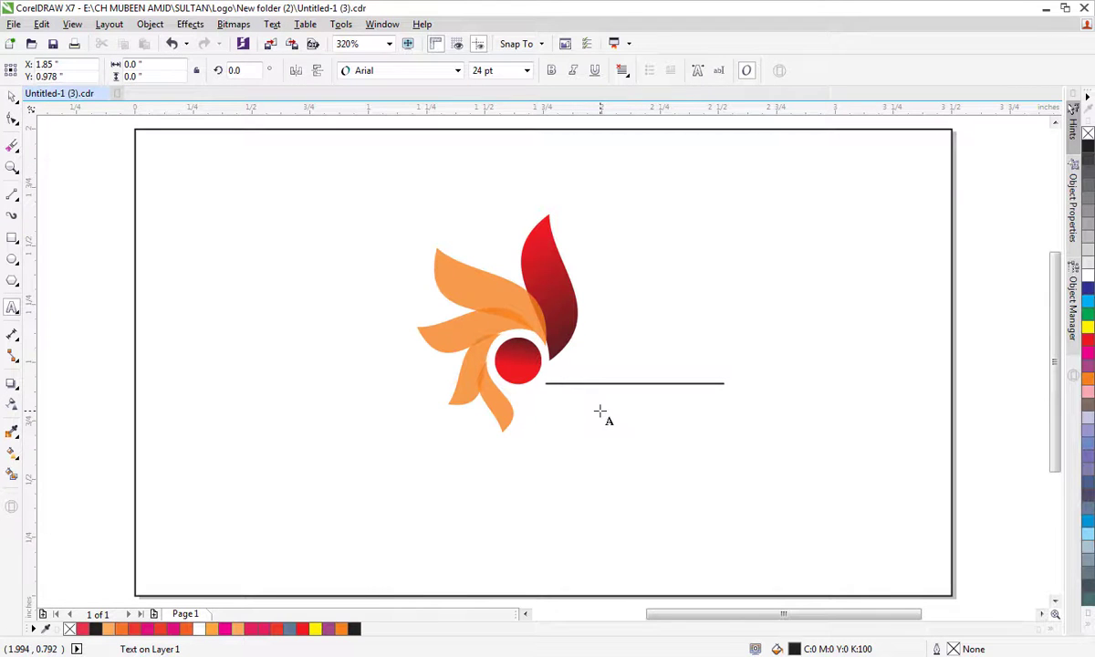
{"action": "type", "text": "yp"}
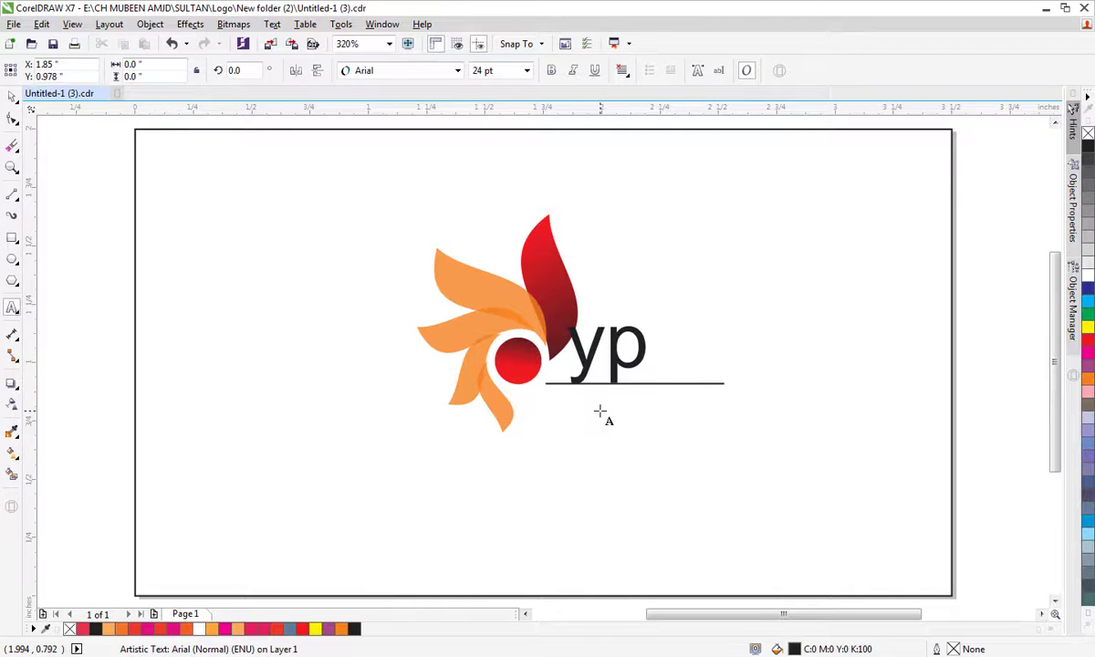
{"action": "type", "text": "o"}
{"action": "key", "text": "BackSpace"}
{"action": "key", "text": "BackSpace"}
{"action": "key", "text": "BackSpace"}
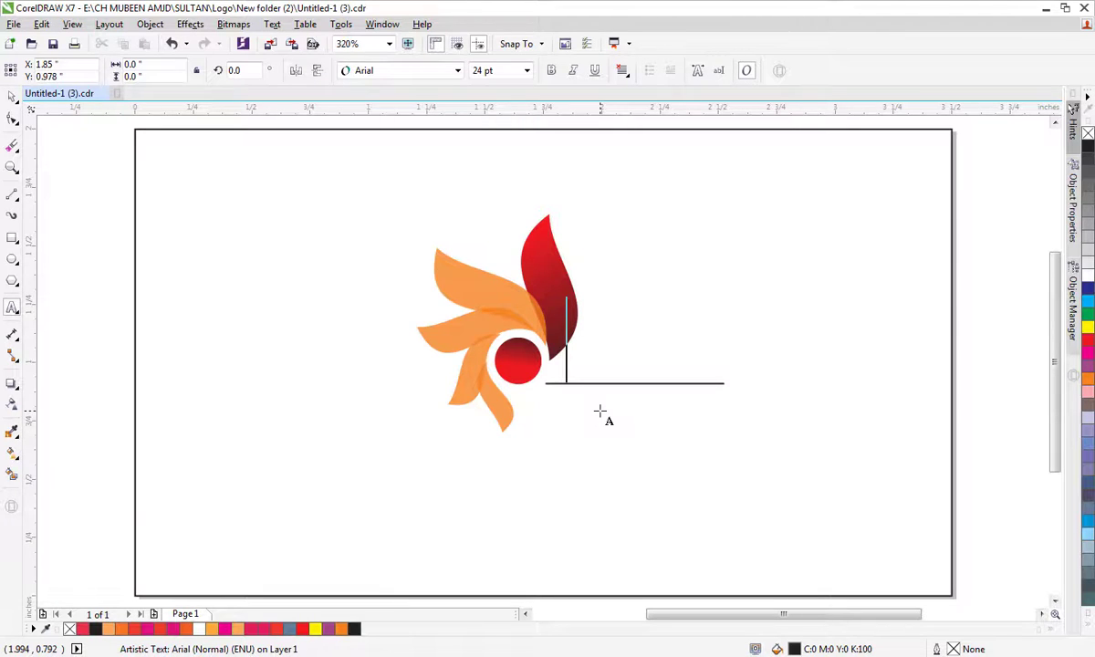
{"action": "type", "text": "Yo"}
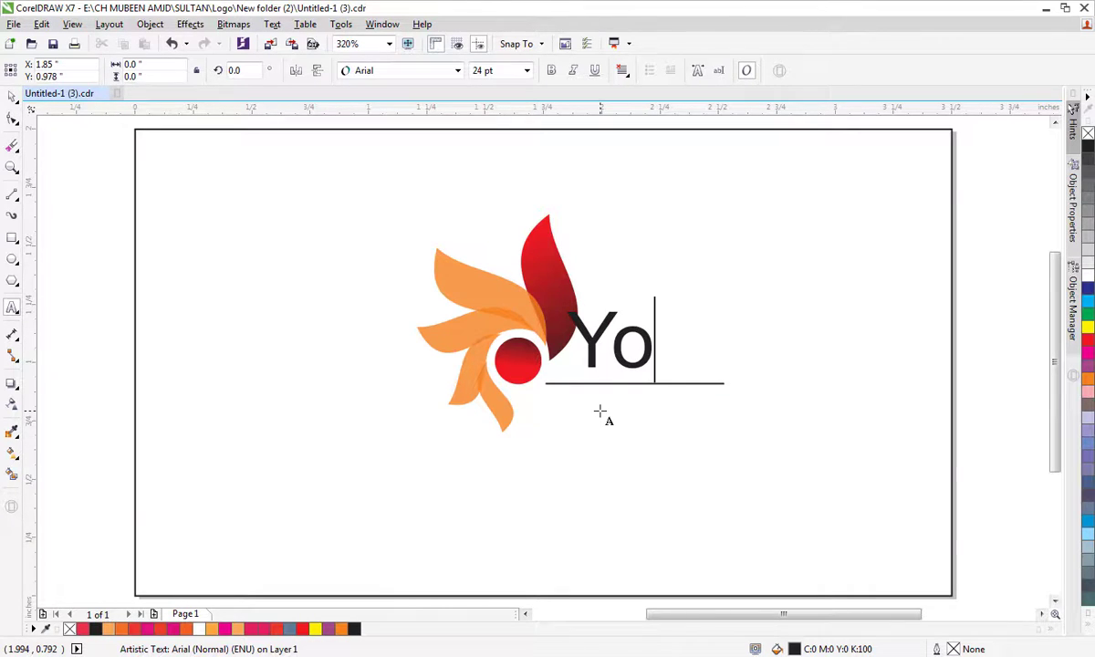
{"action": "type", "text": "ur Name"}
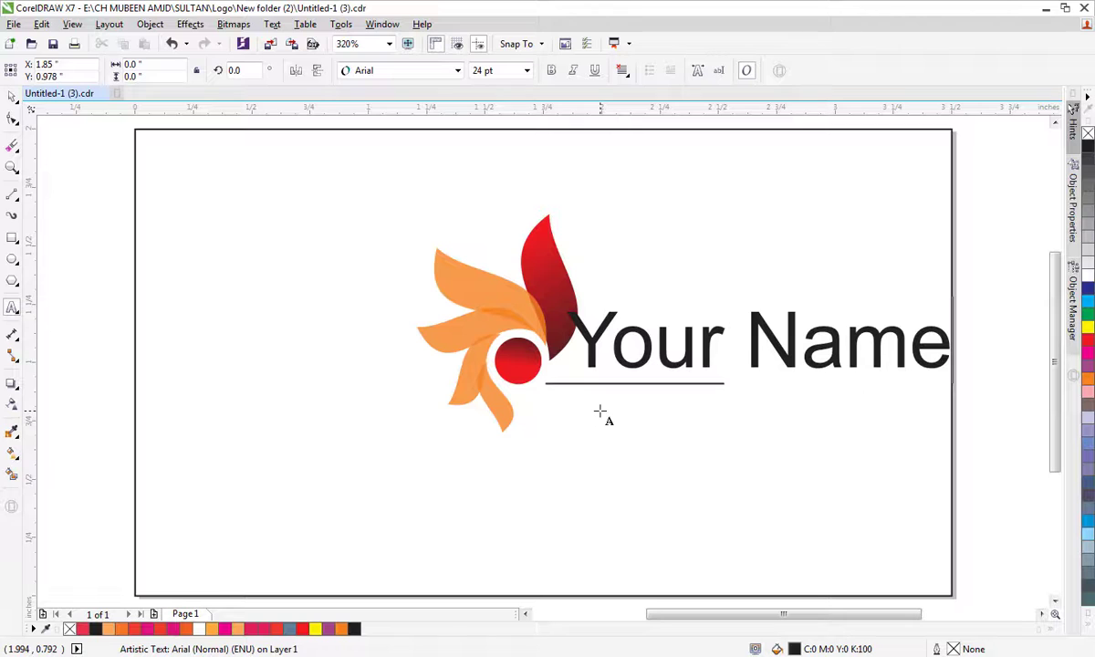
{"action": "key", "text": "Escape"}
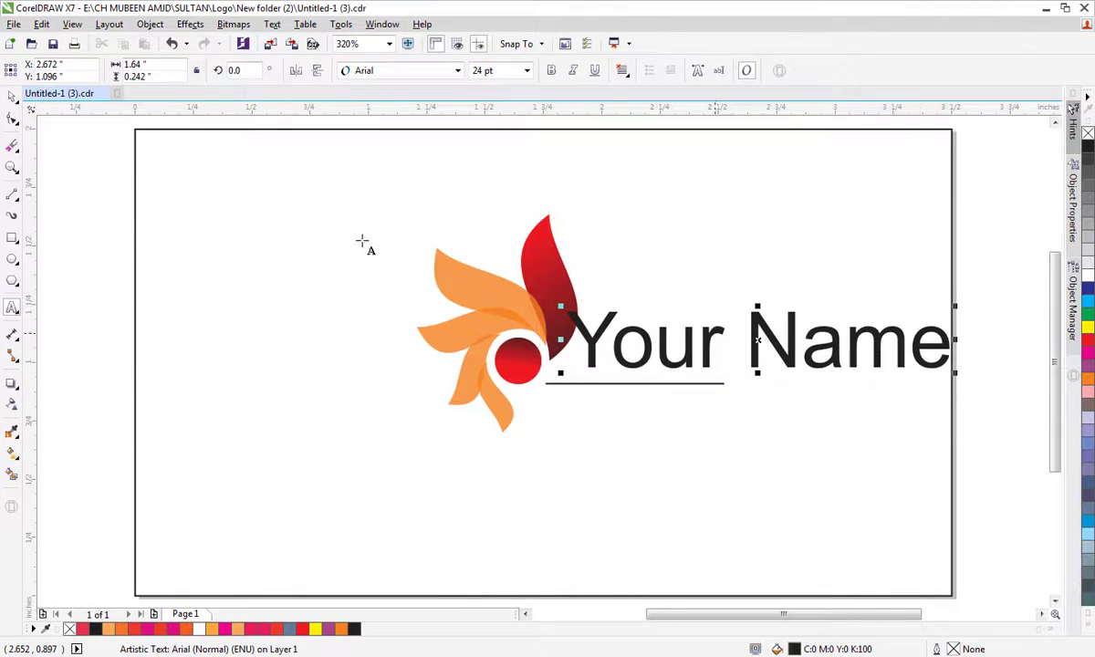
{"action": "left_click", "coordinate": [11, 98]}
{"action": "left_click", "coordinate": [362, 353]}
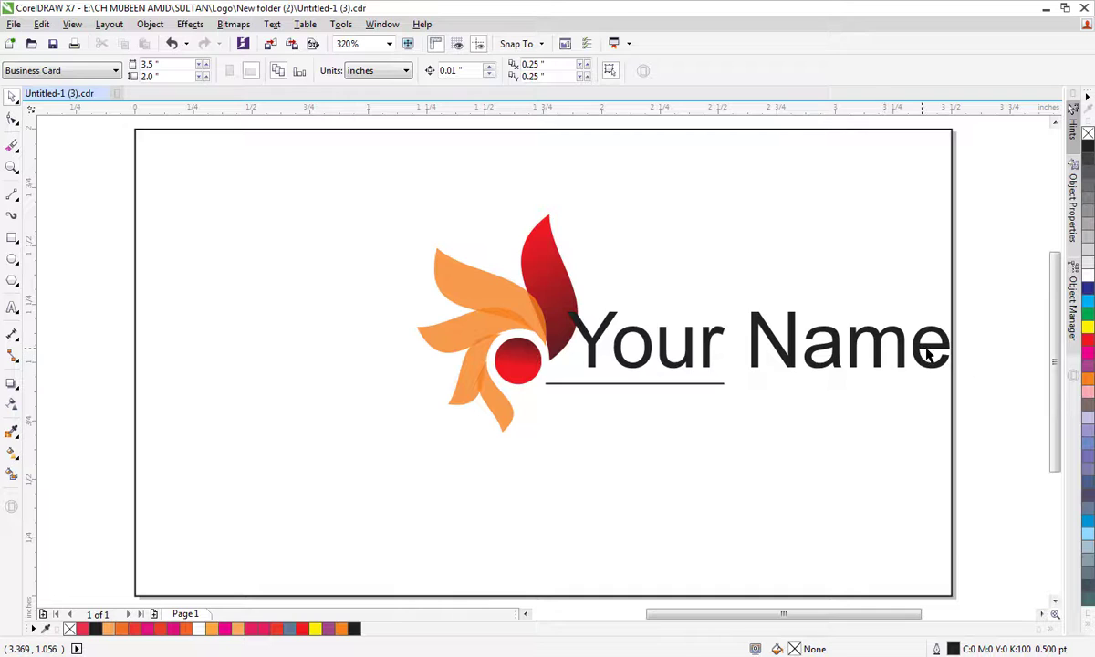
Scale the "Your Name" text down proportionally to about 0.63 inches wide so it sits above the line.
{"action": "left_click", "coordinate": [928, 353]}
{"action": "left_click_drag", "start_coordinate": [956, 306], "coordinate": [708, 365]}
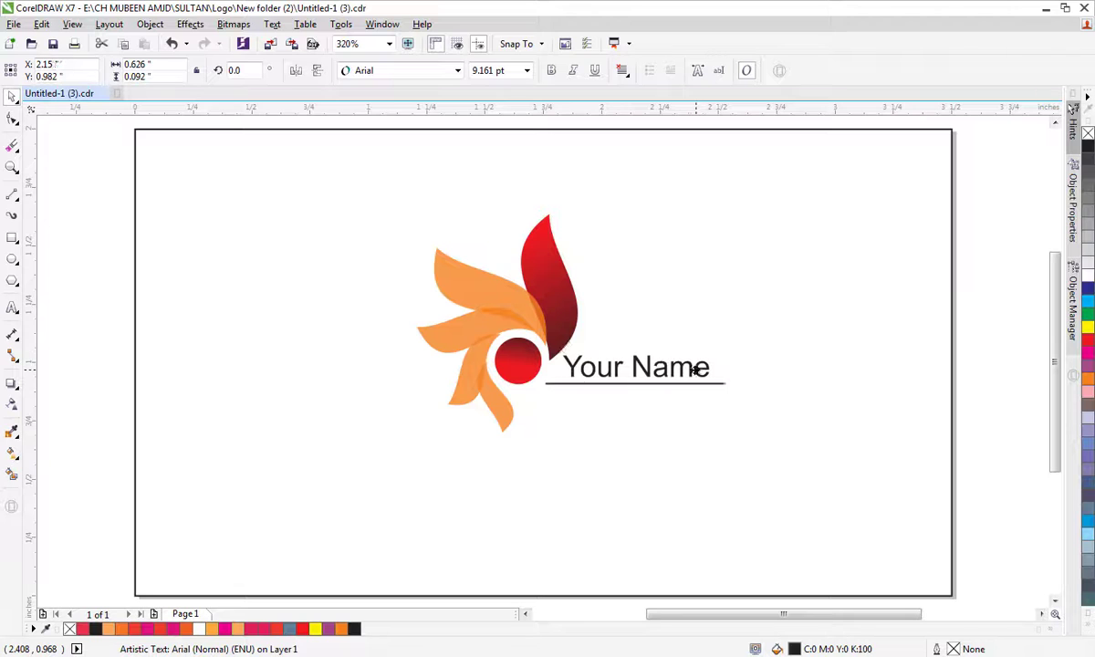
{"action": "left_click", "coordinate": [703, 440]}
Move the text and its underline together slightly left and down, closer to the gradient circle.
{"action": "left_click_drag", "start_coordinate": [765, 316], "coordinate": [584, 390]}
{"action": "left_click", "coordinate": [662, 482]}
{"action": "left_click_drag", "start_coordinate": [885, 188], "coordinate": [272, 472]}
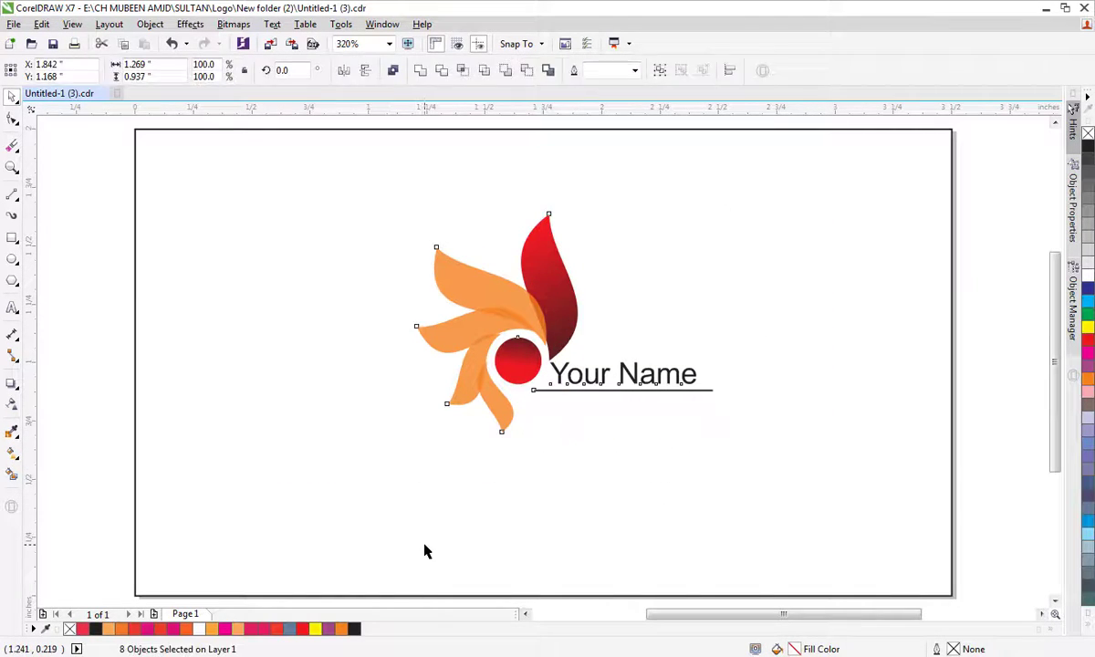
{"action": "left_click", "coordinate": [424, 551]}
Fill the "Your Name" text with red.
{"action": "left_click", "coordinate": [648, 381]}
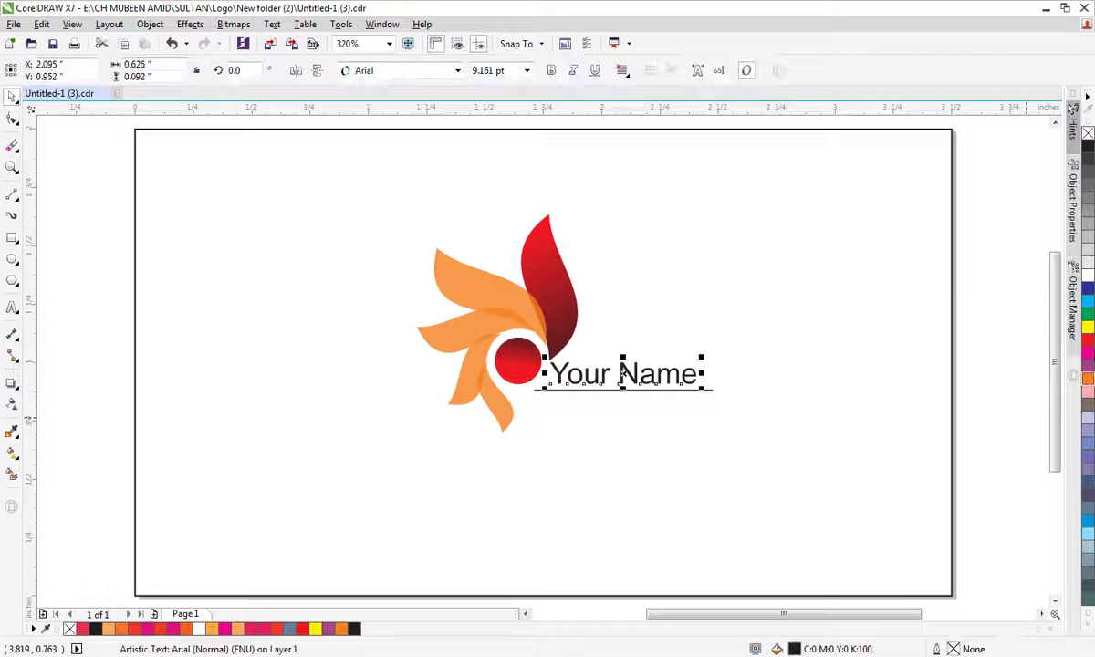
{"action": "left_click", "coordinate": [1089, 339]}
{"action": "left_click", "coordinate": [715, 404]}
Color the line under the text magenta (C0 M100 Y0 K0).
{"action": "left_click", "coordinate": [711, 392]}
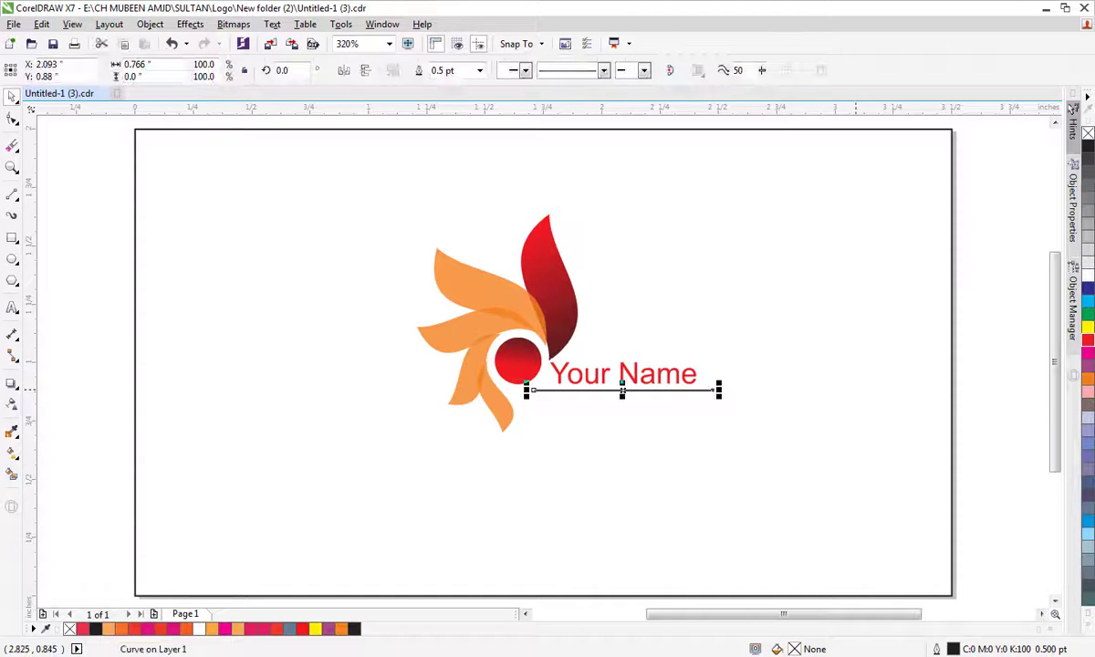
{"action": "left_click", "coordinate": [830, 500]}
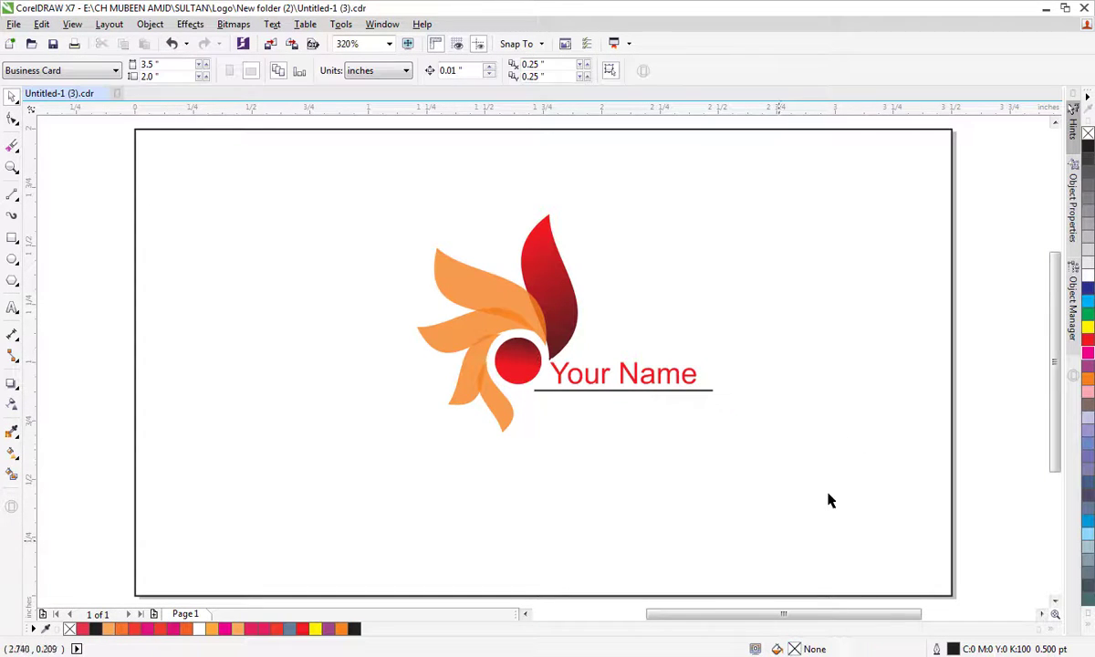
{"action": "left_click", "coordinate": [703, 393]}
{"action": "right_click", "coordinate": [1089, 353]}
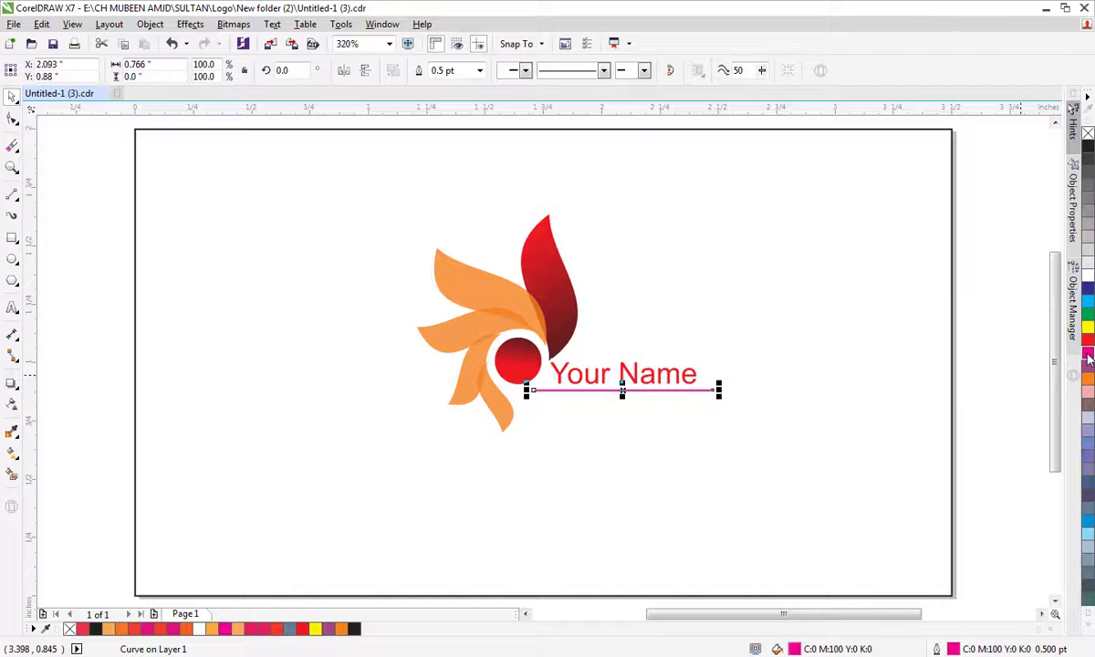
{"action": "left_click", "coordinate": [714, 575]}
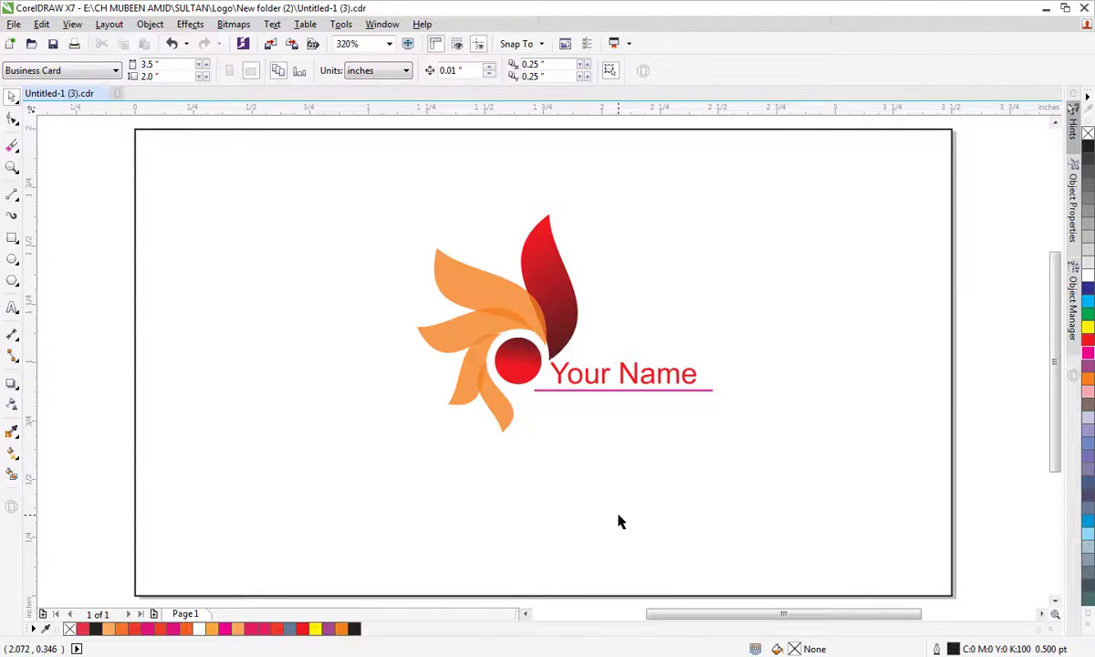